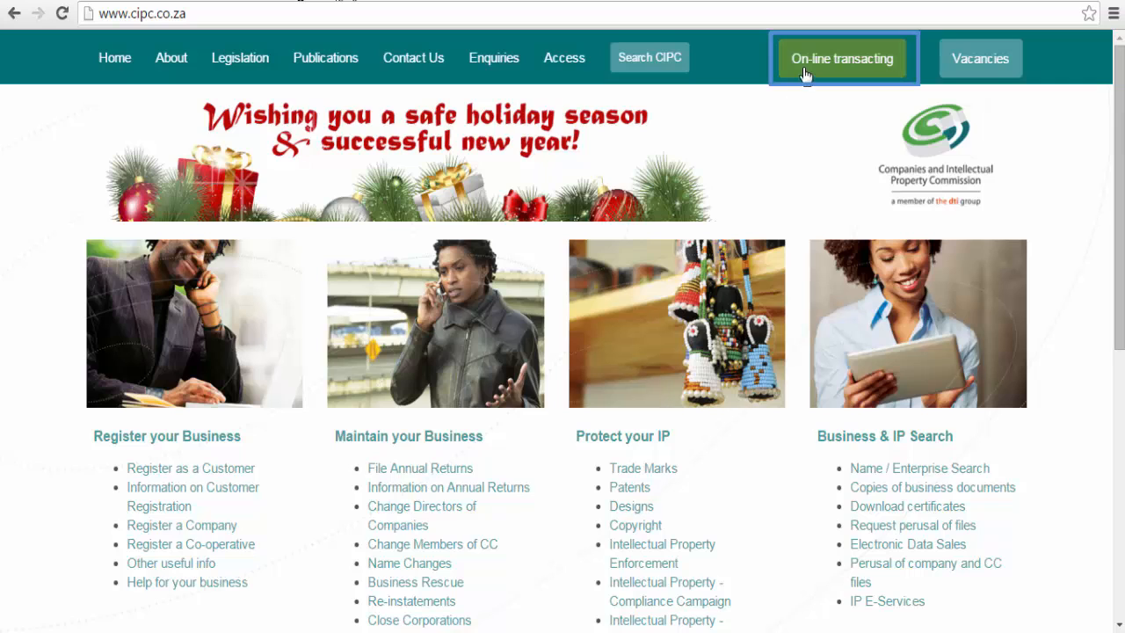
# Go from On-line transacting to the CIPC eServices Customer Login page.
pyautogui.click(803, 75)
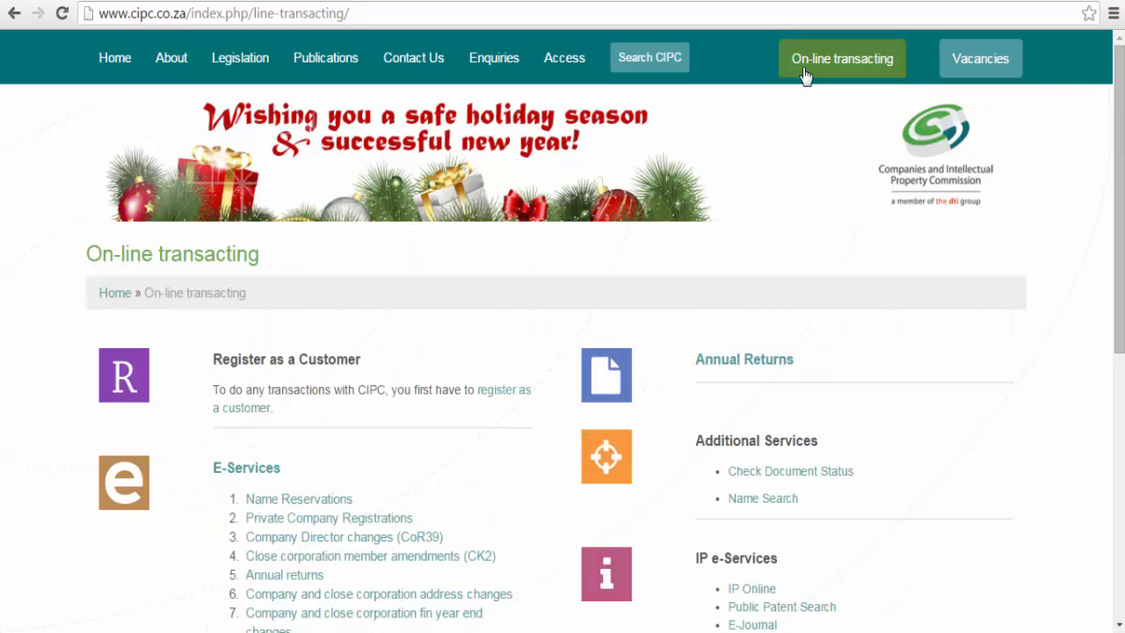
pyautogui.scroll(-2, 787, 161)
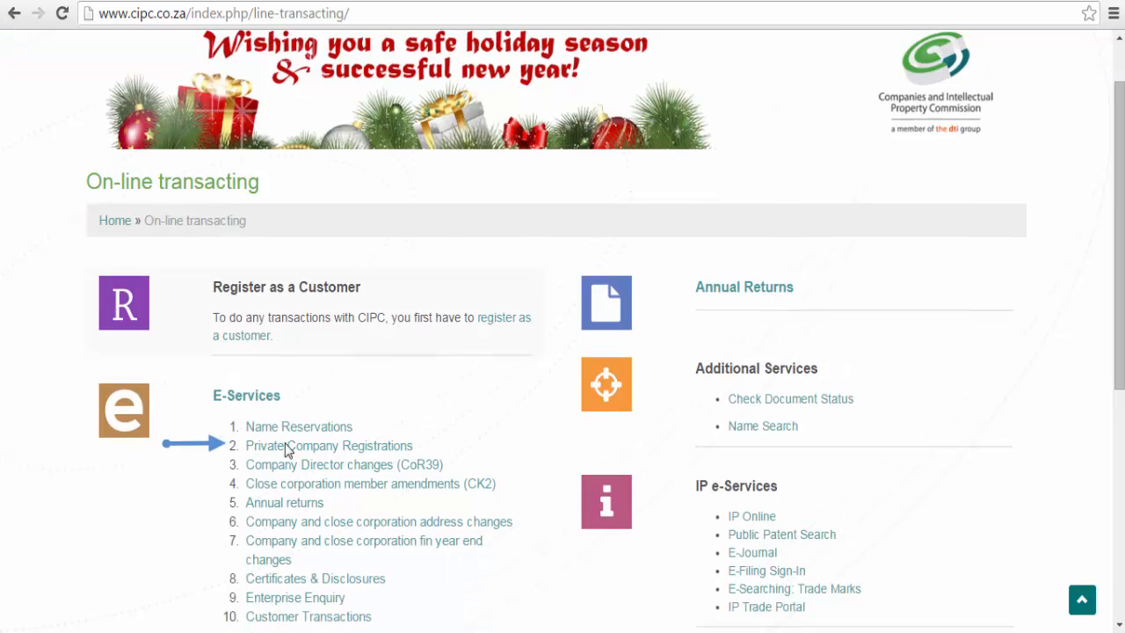
pyautogui.click(282, 464)
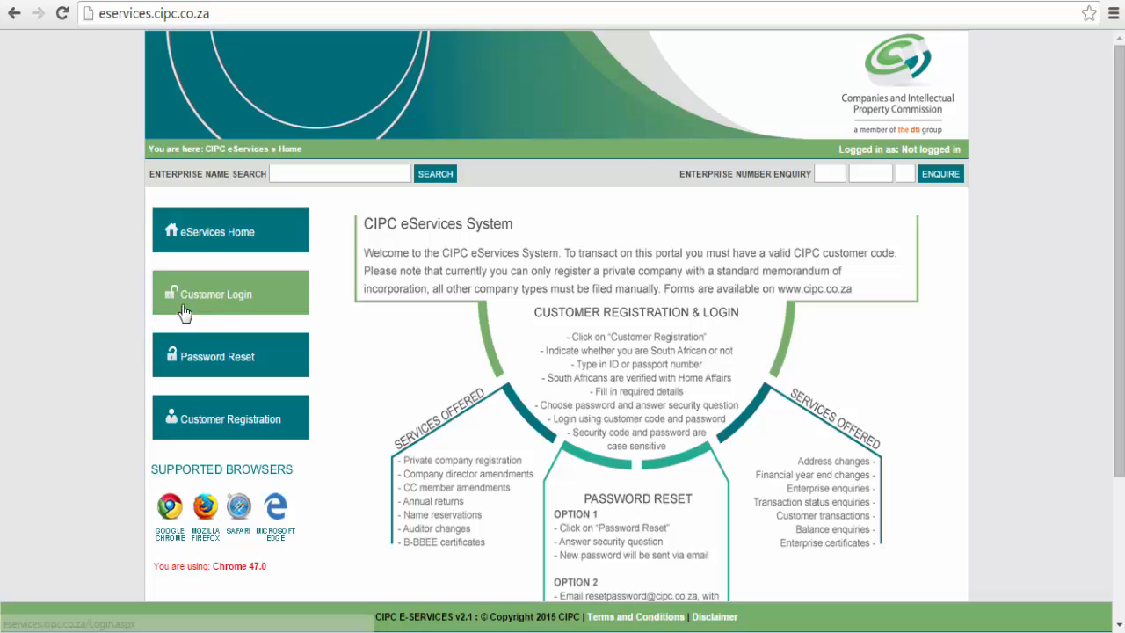
pyautogui.scroll(-2, 73, 312)
pyautogui.scroll(-1, 73, 311)
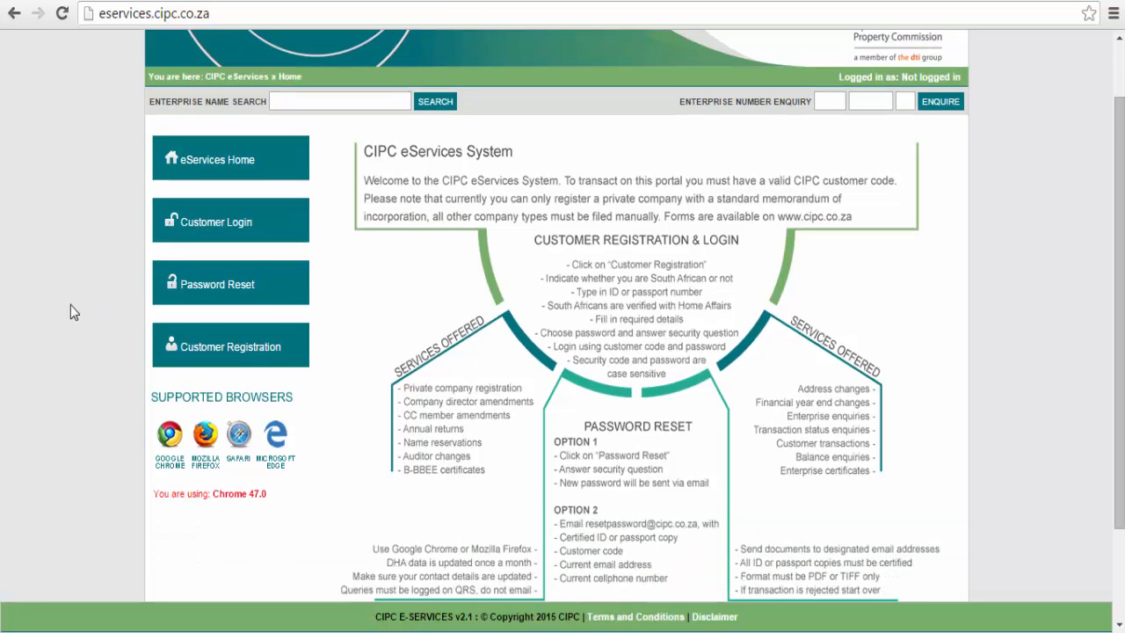
pyautogui.scroll(-1, 72, 311)
pyautogui.scroll(2, 70, 311)
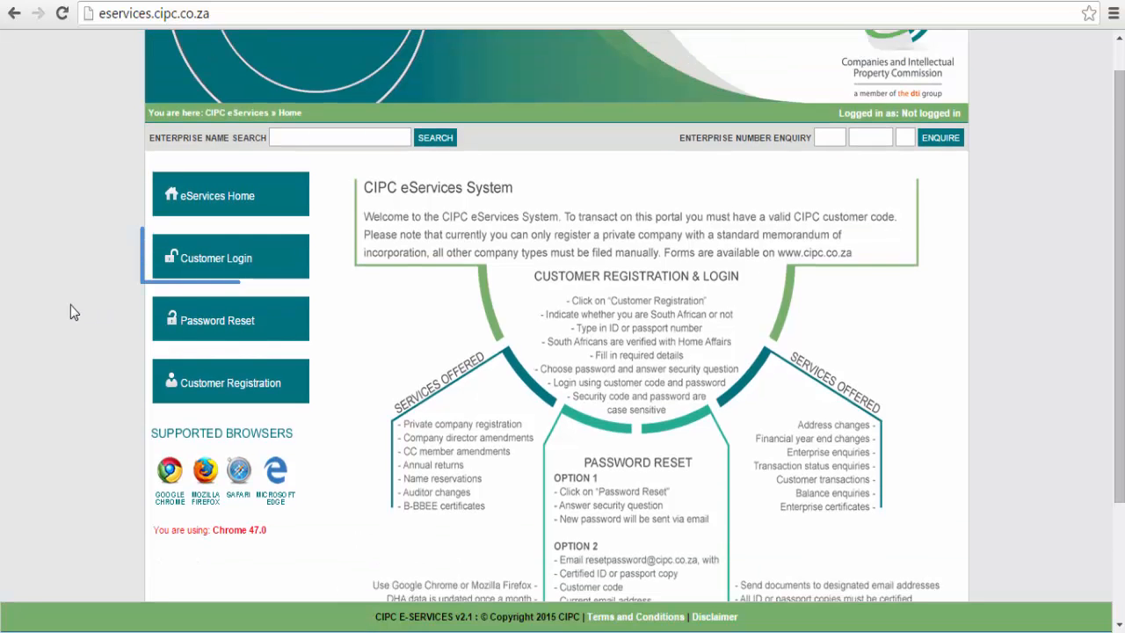
pyautogui.click(201, 275)
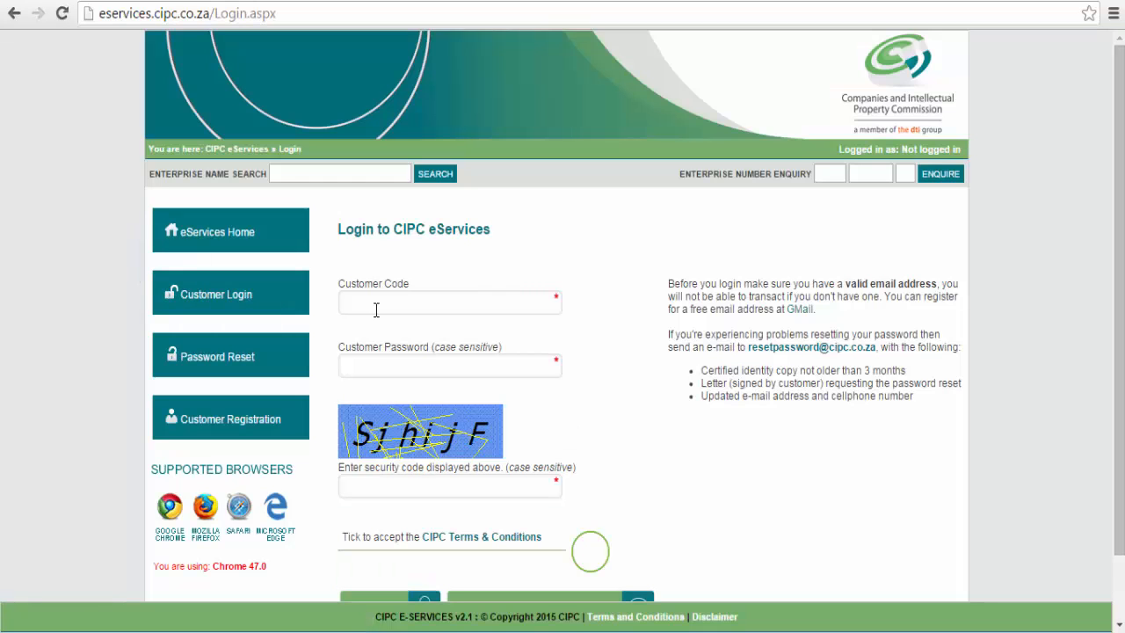
# Log in with the customer code, password and security code, accepting the Terms & Conditions.
pyautogui.click(380, 310)
pyautogui.click(383, 482)
pyautogui.write('SjhijF')
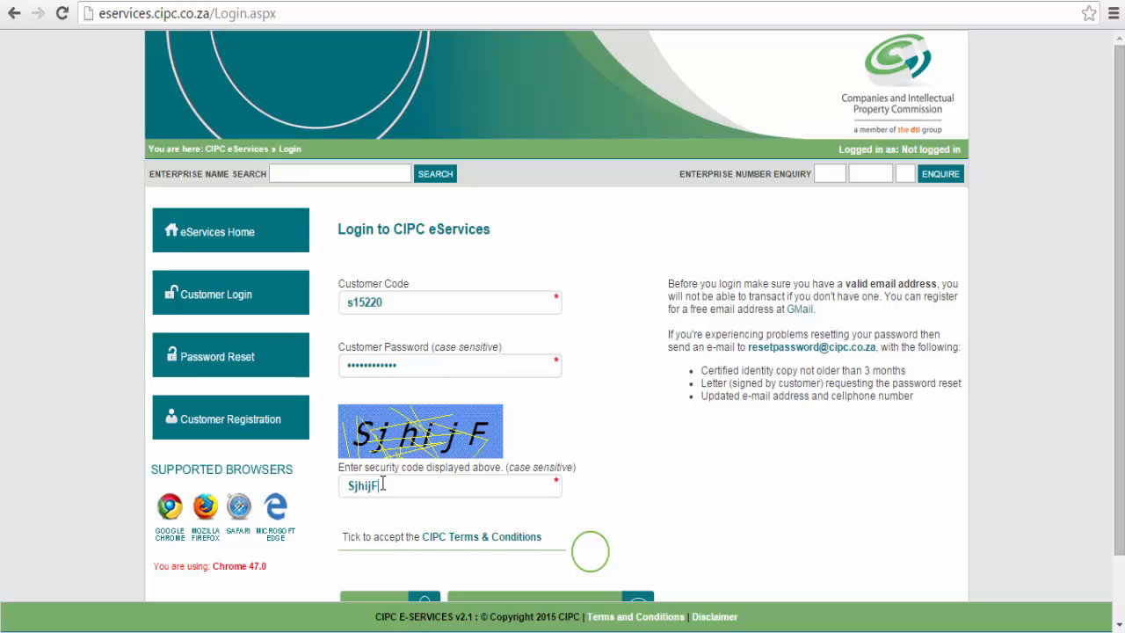
pyautogui.click(587, 559)
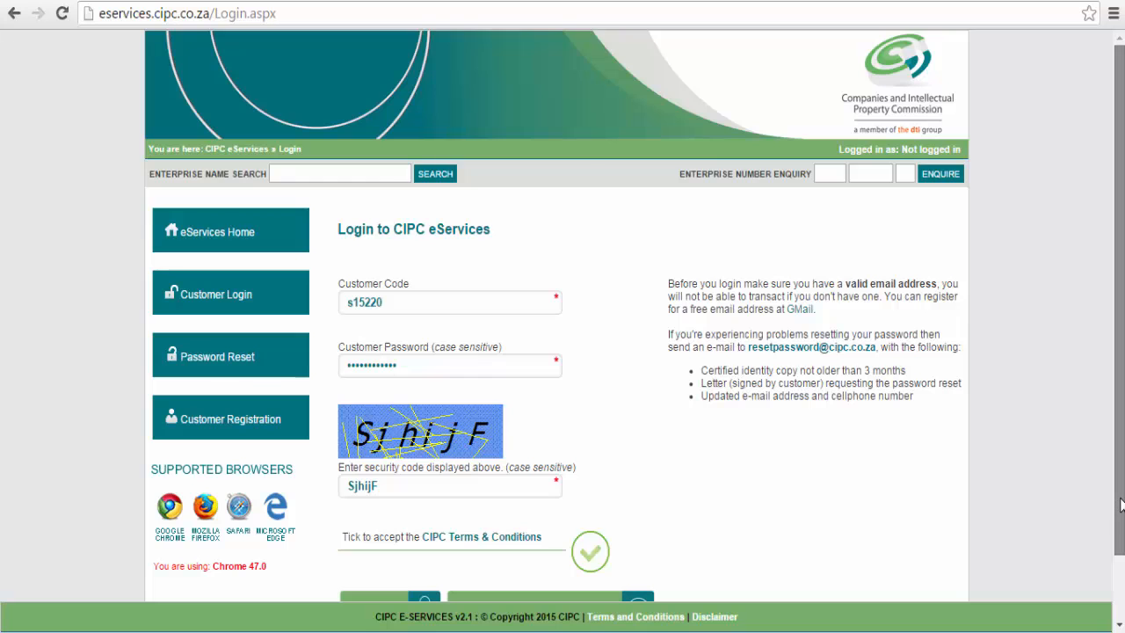
pyautogui.scroll(-2, 1118, 503)
pyautogui.moveTo(1119, 548); pyautogui.dragTo(1118, 568)
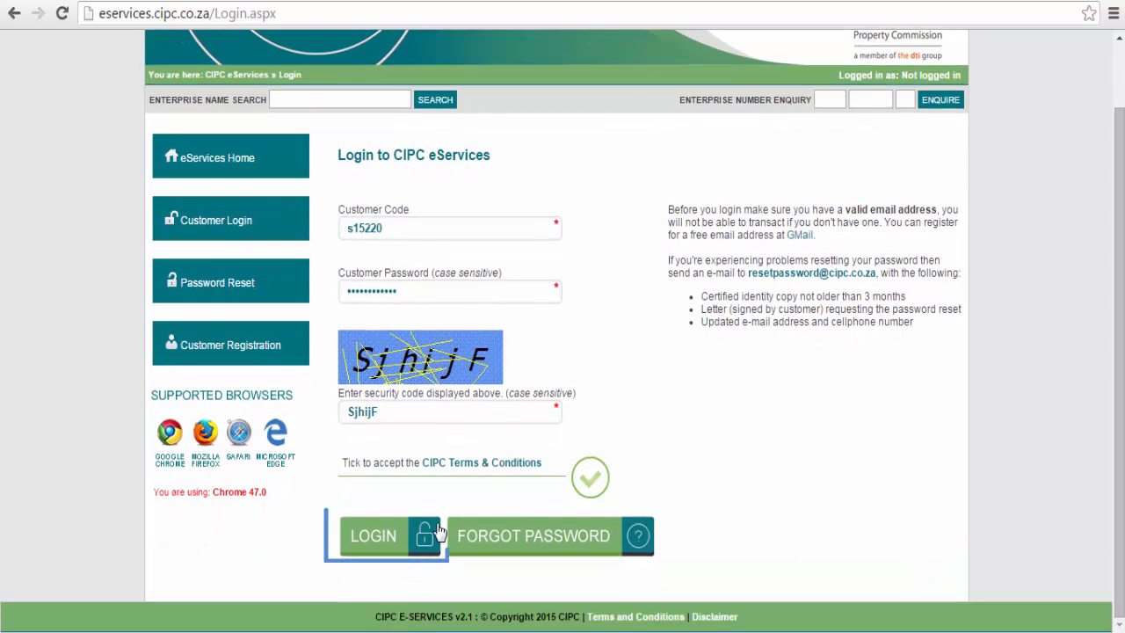
pyautogui.click(395, 533)
pyautogui.click(394, 534)
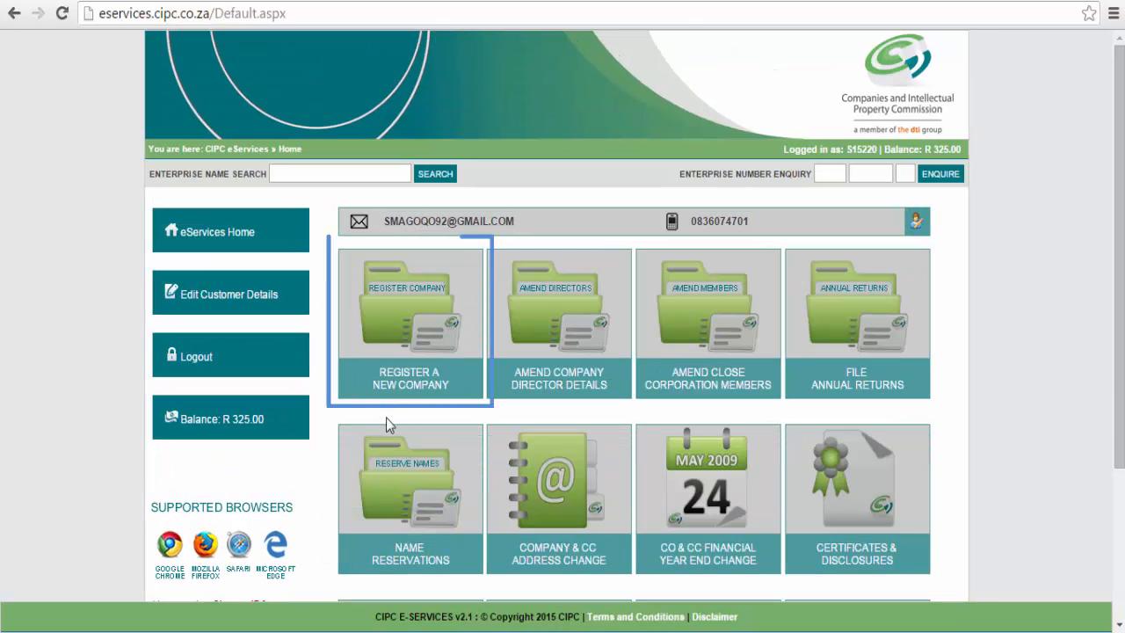
# Start Register a New Company, add both directors by their ID numbers, and continue.
pyautogui.click(402, 378)
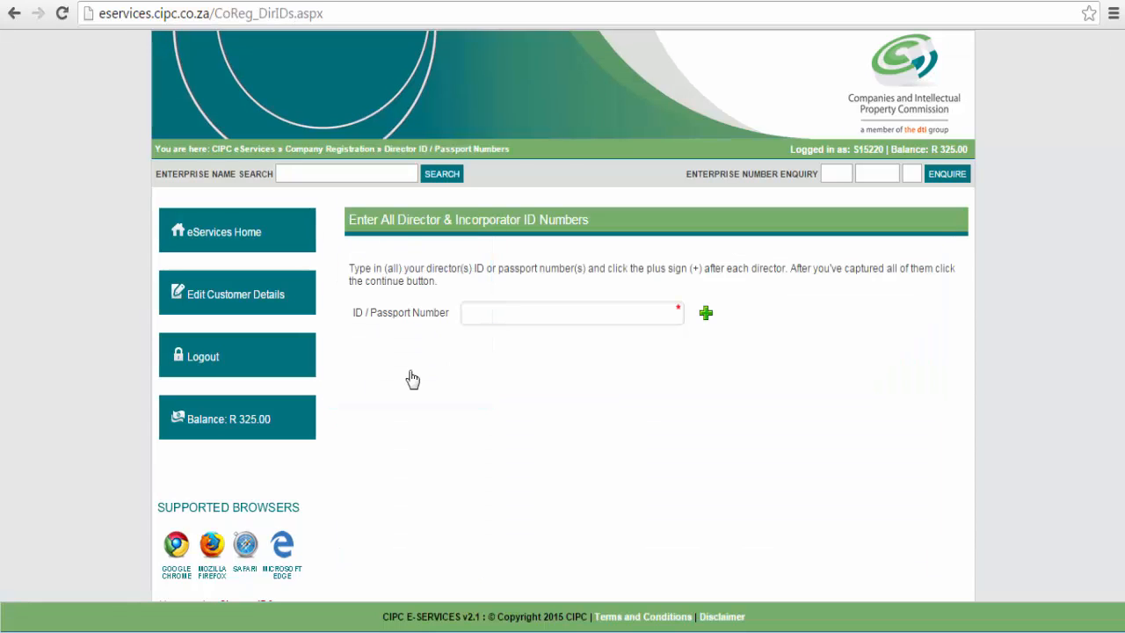
pyautogui.click(494, 318)
pyautogui.hotkey('ctrl', 'v')
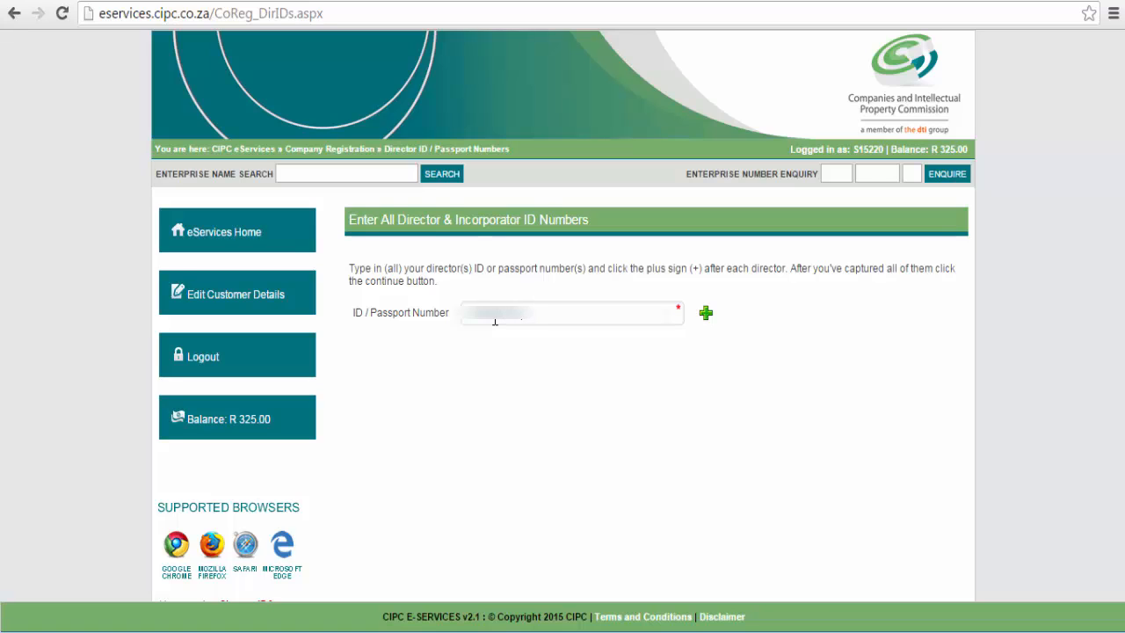
pyautogui.write('800')
pyautogui.click(706, 313)
pyautogui.click(545, 314)
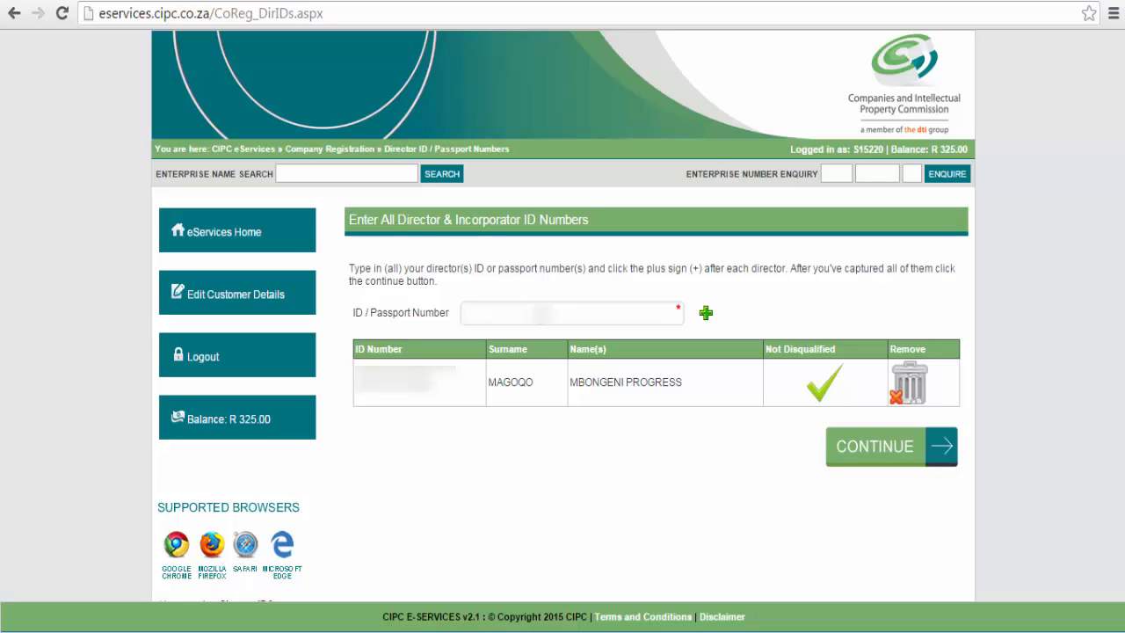
pyautogui.hotkey('ctrl', 'v')
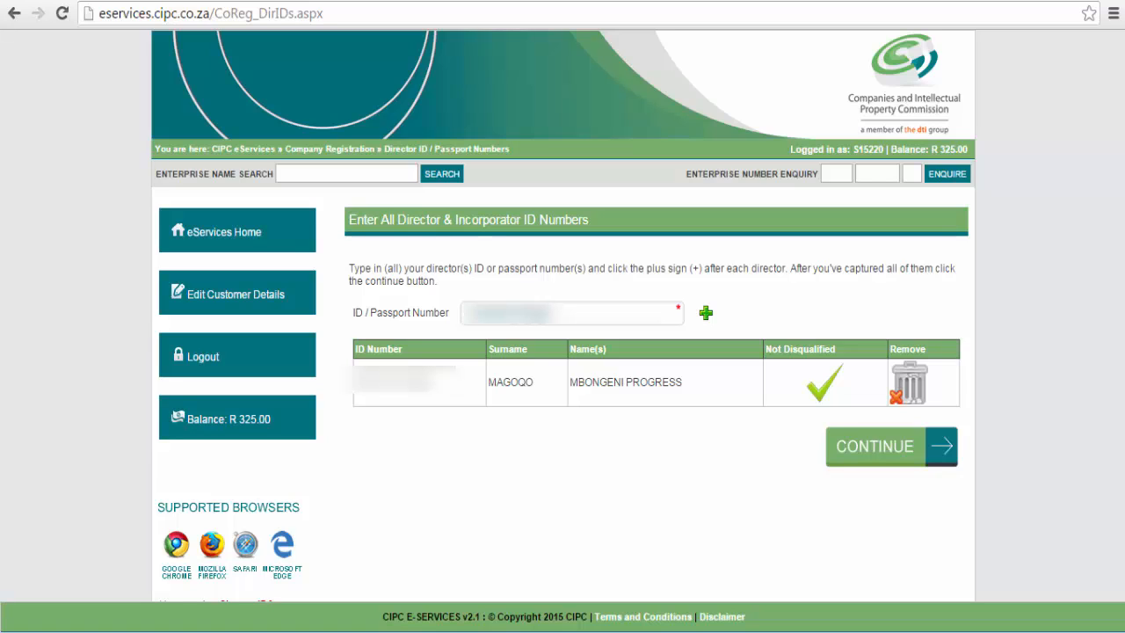
pyautogui.click(704, 319)
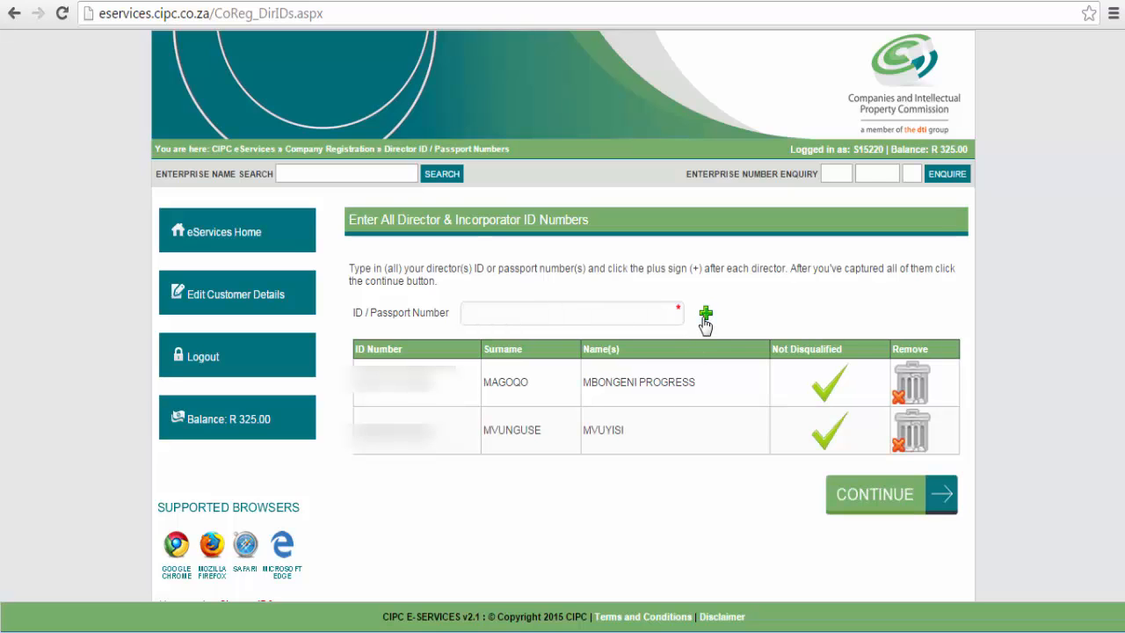
pyautogui.click(866, 497)
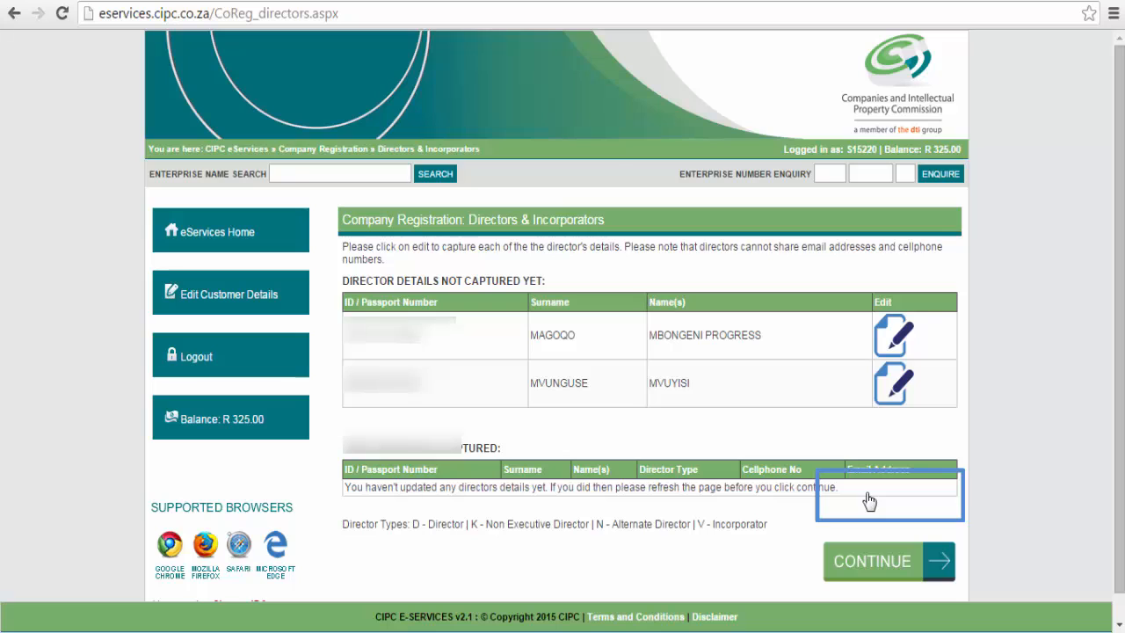
# Edit the first director with South Africa as country of origin and an appointment date from the calendar.
pyautogui.click(890, 342)
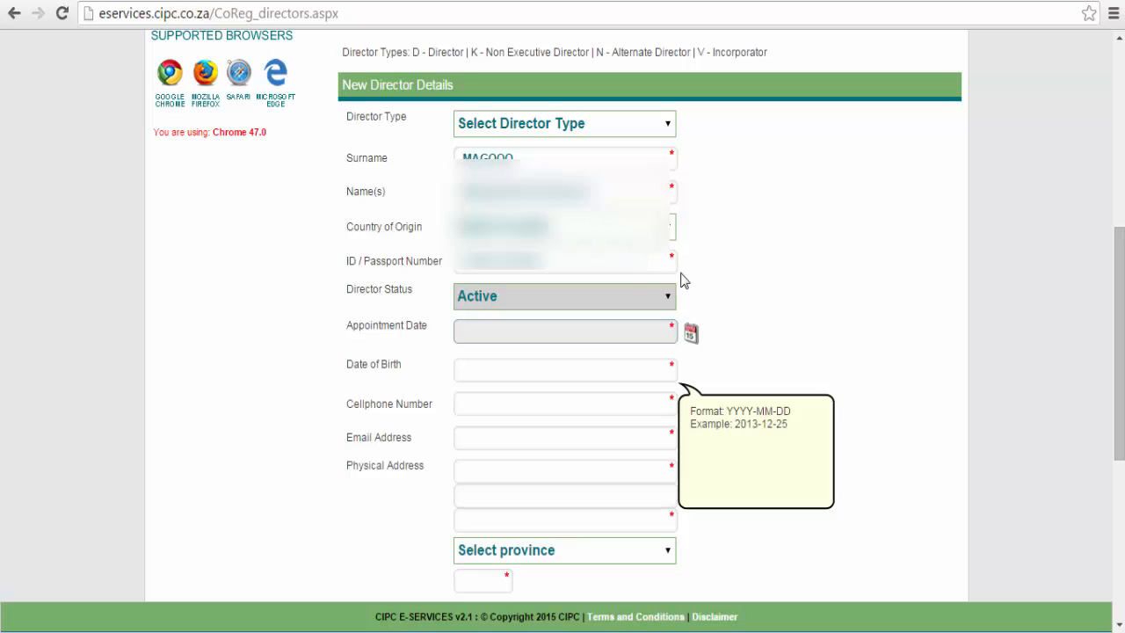
pyautogui.click(615, 229)
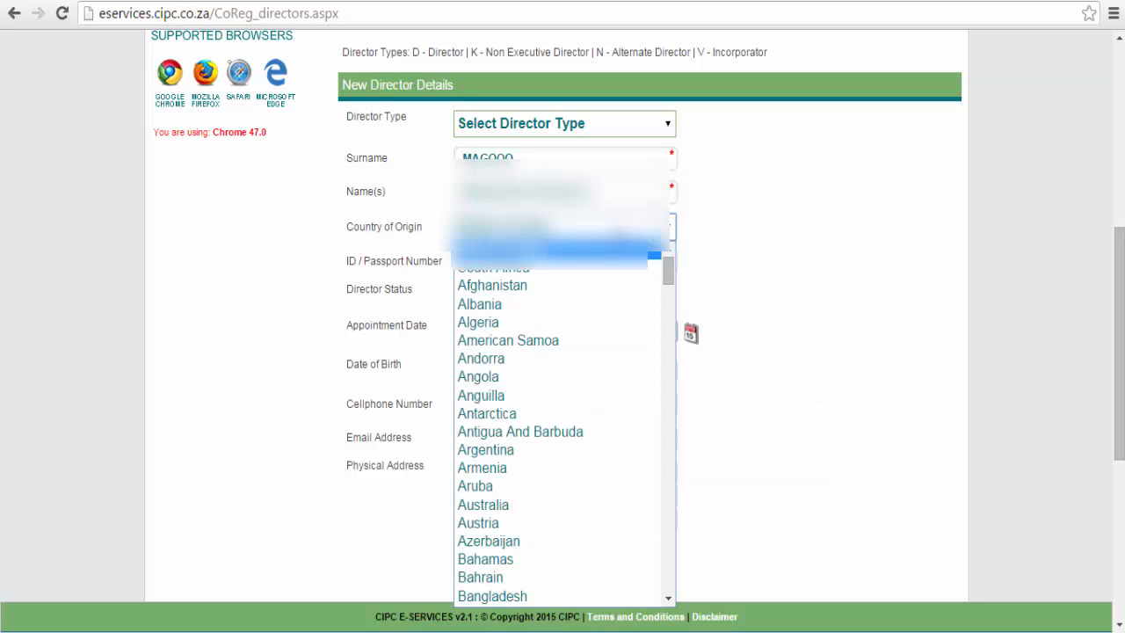
pyautogui.click(579, 271)
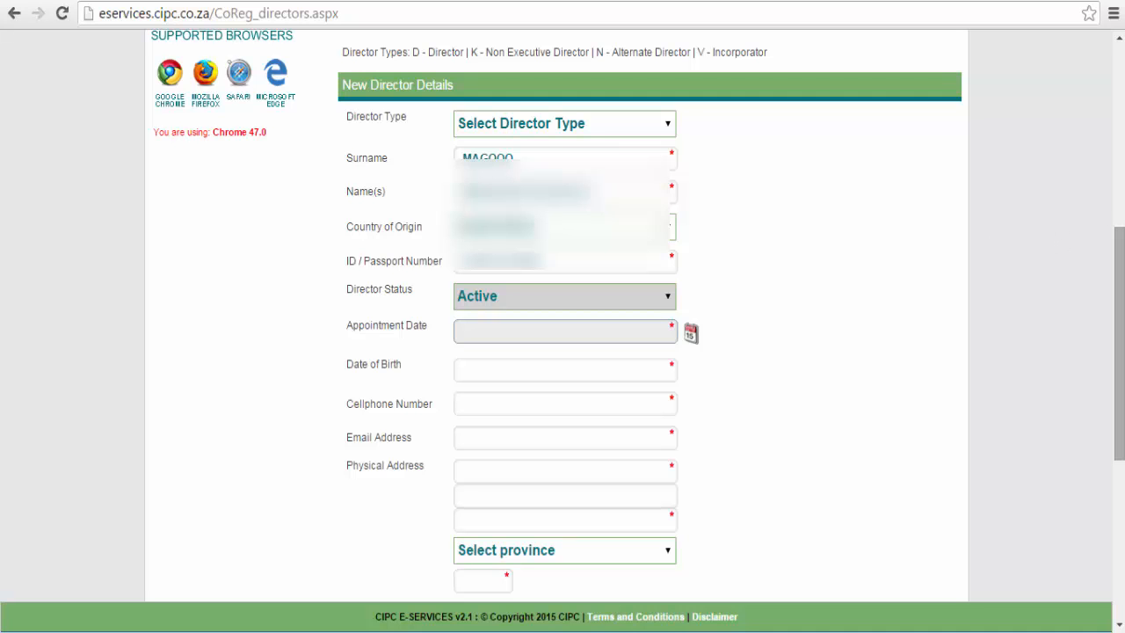
pyautogui.moveTo(1118, 235); pyautogui.dragTo(1117, 269)
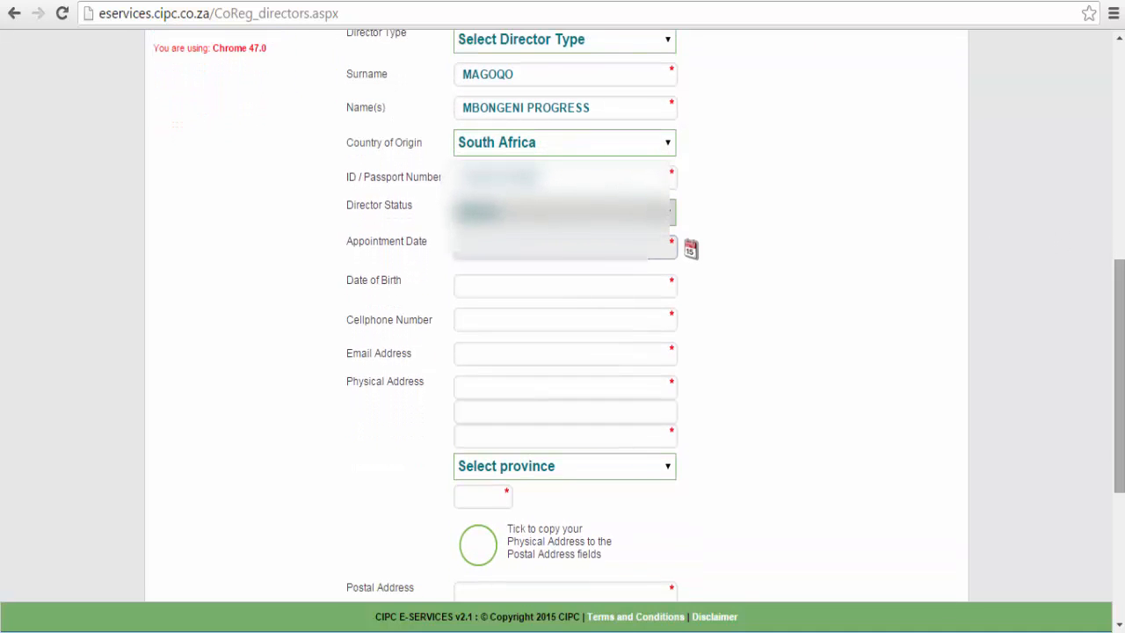
pyautogui.click(689, 249)
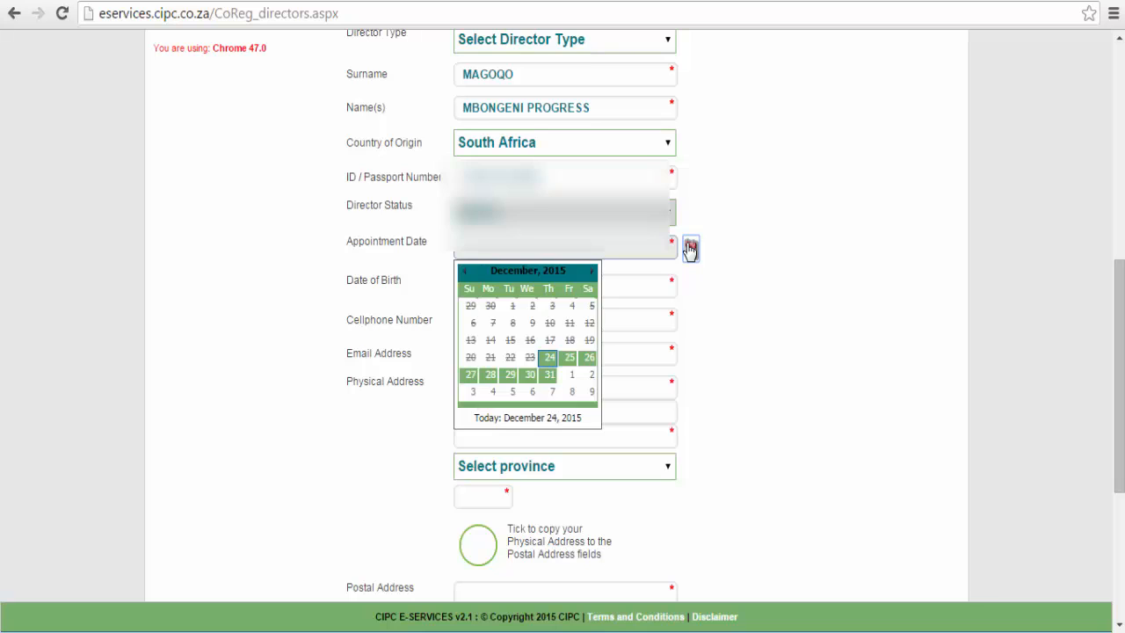
pyautogui.click(550, 371)
pyautogui.click(479, 294)
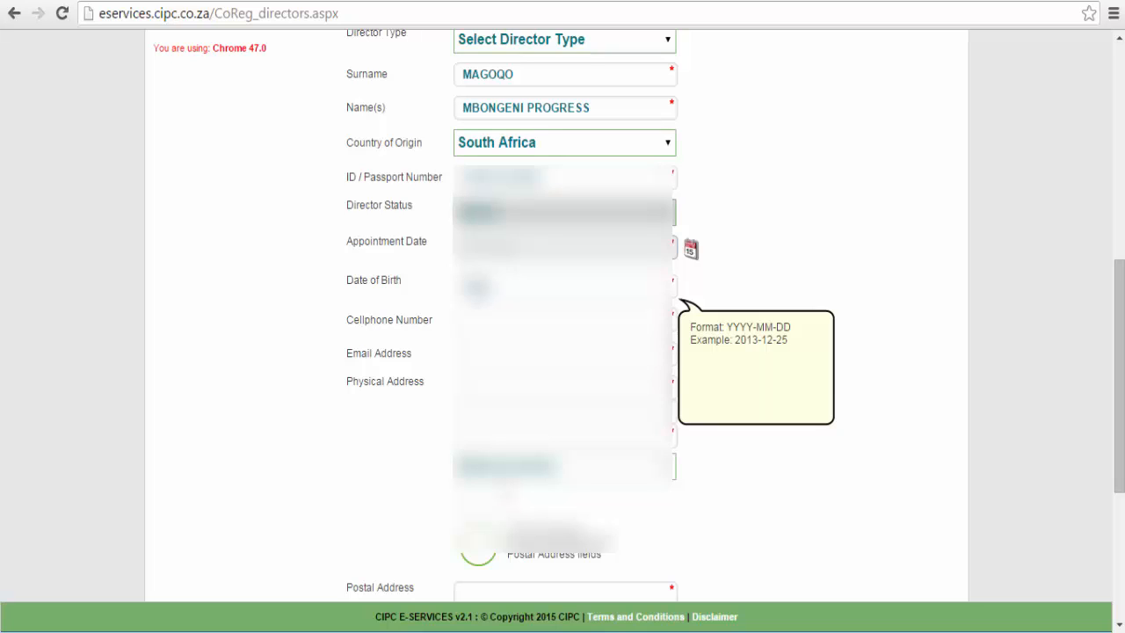
# Enter the first director's email address, street, town or city, and province.
pyautogui.press('Tab')
pyautogui.press('Tab')
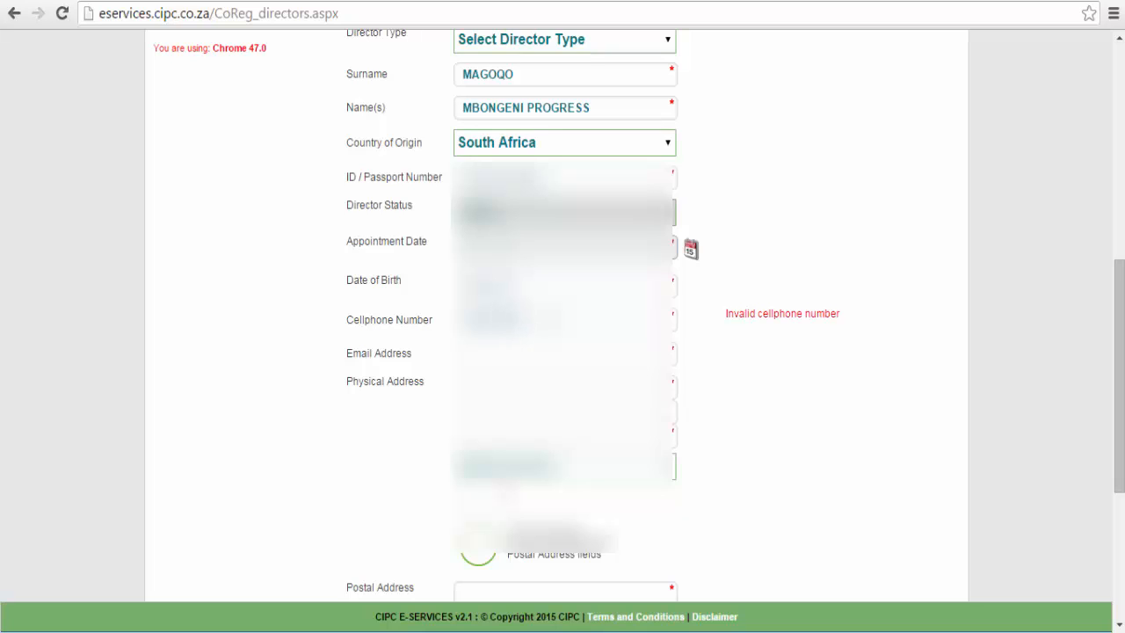
pyautogui.press('Tab')
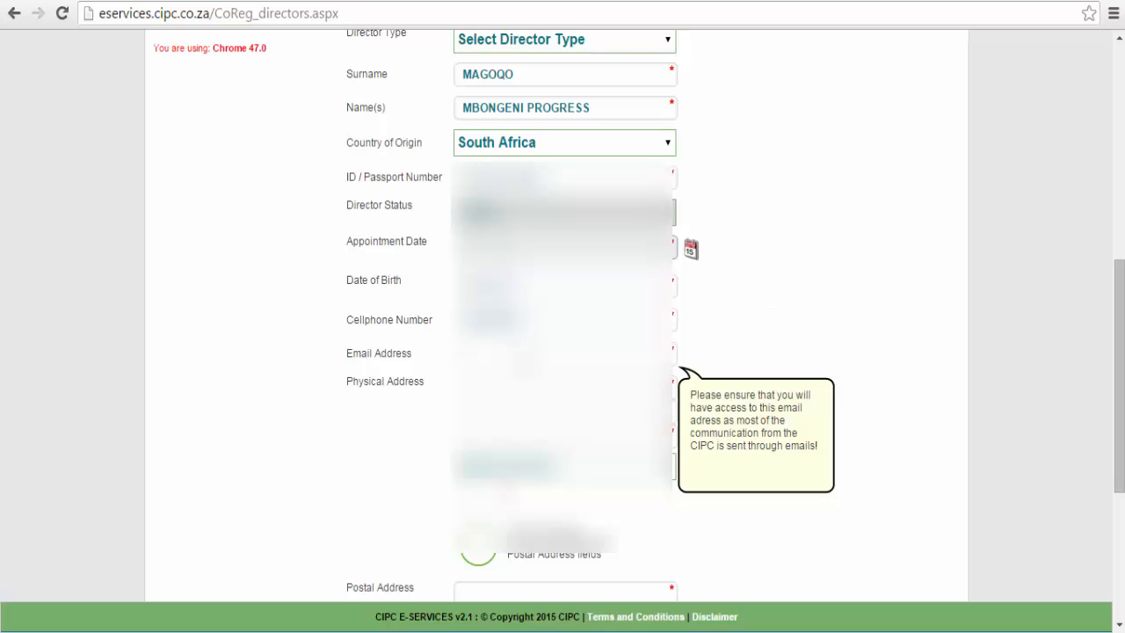
pyautogui.write('m')
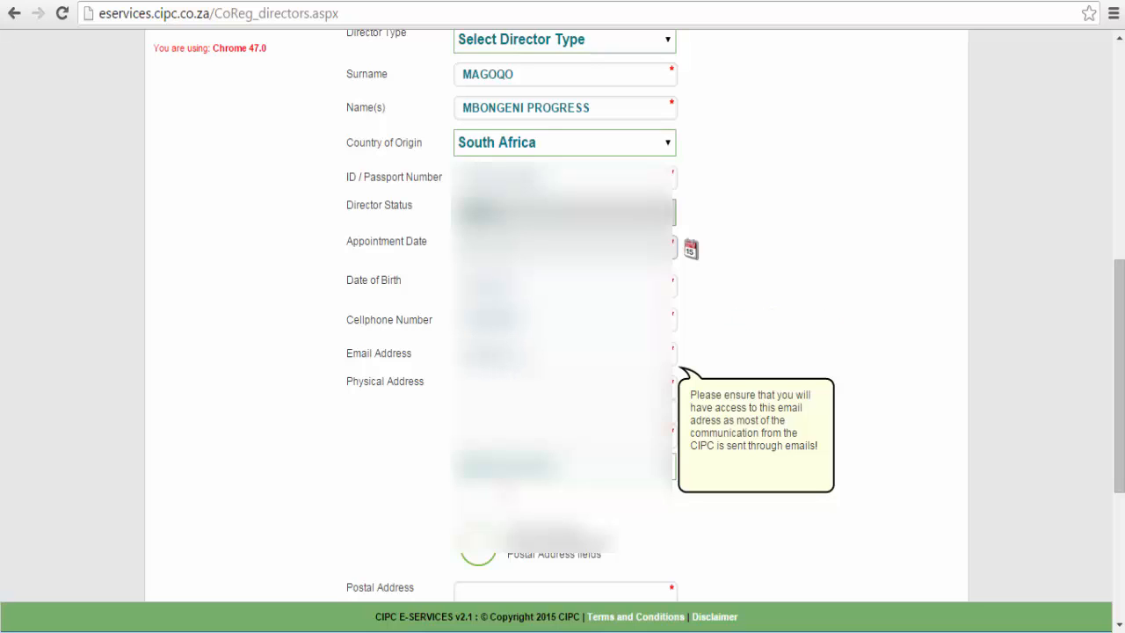
pyautogui.write('ail')
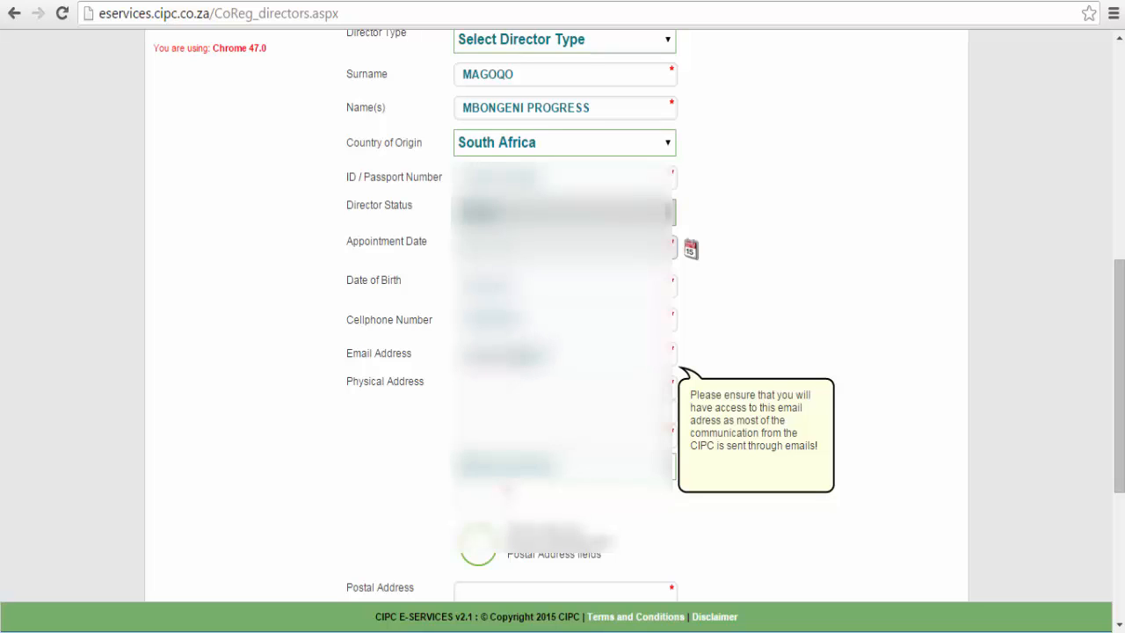
pyautogui.write('.com')
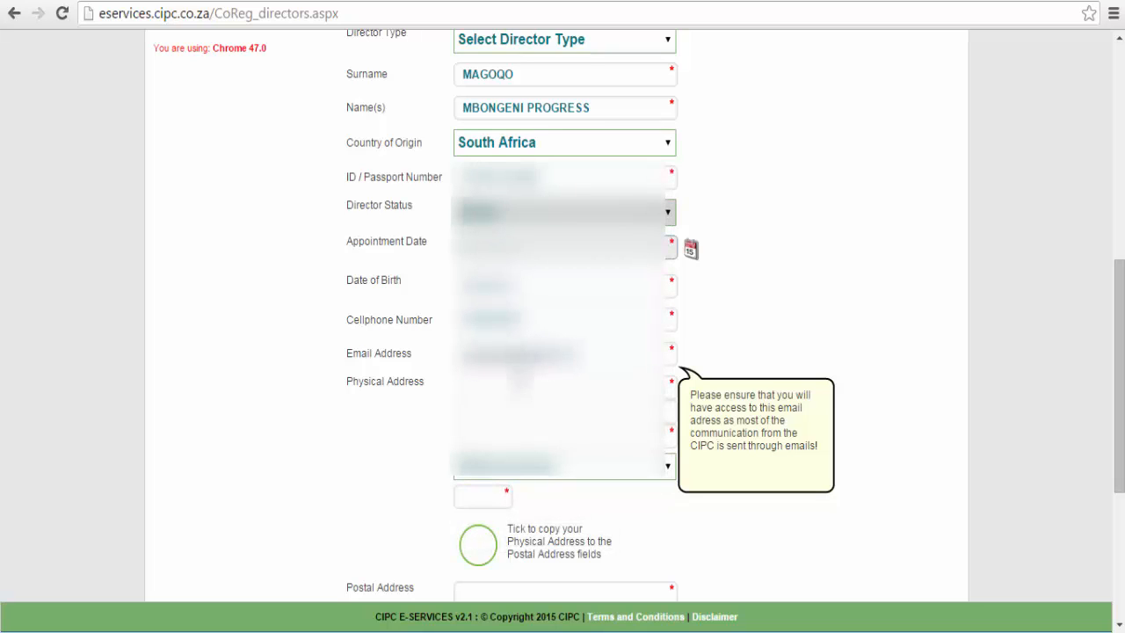
pyautogui.press('Tab')
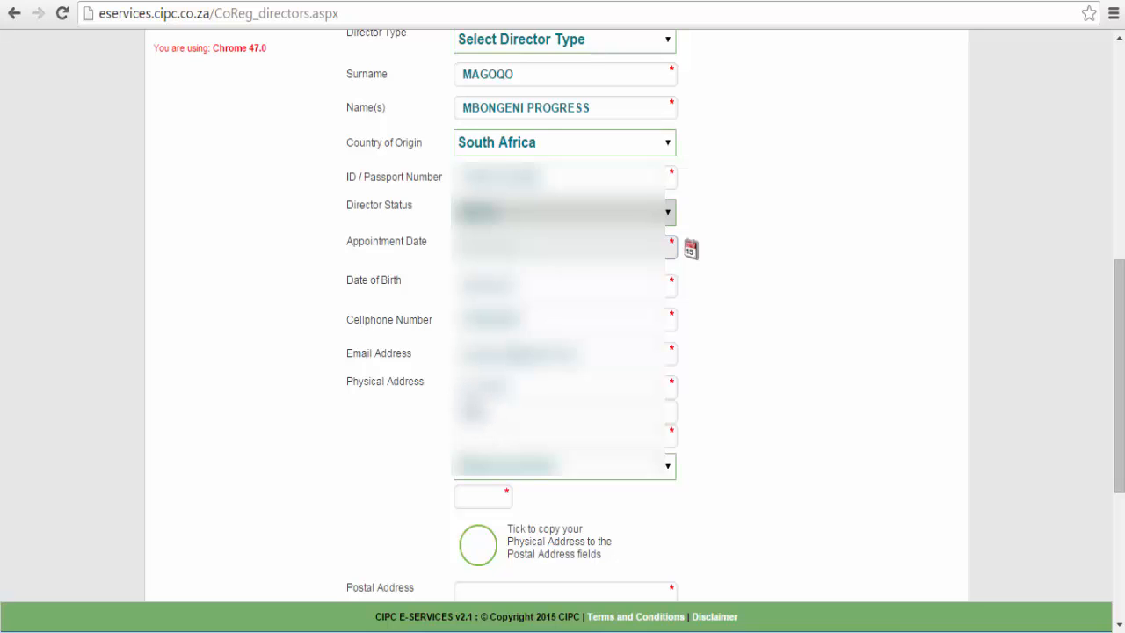
pyautogui.write('Street Name Road')
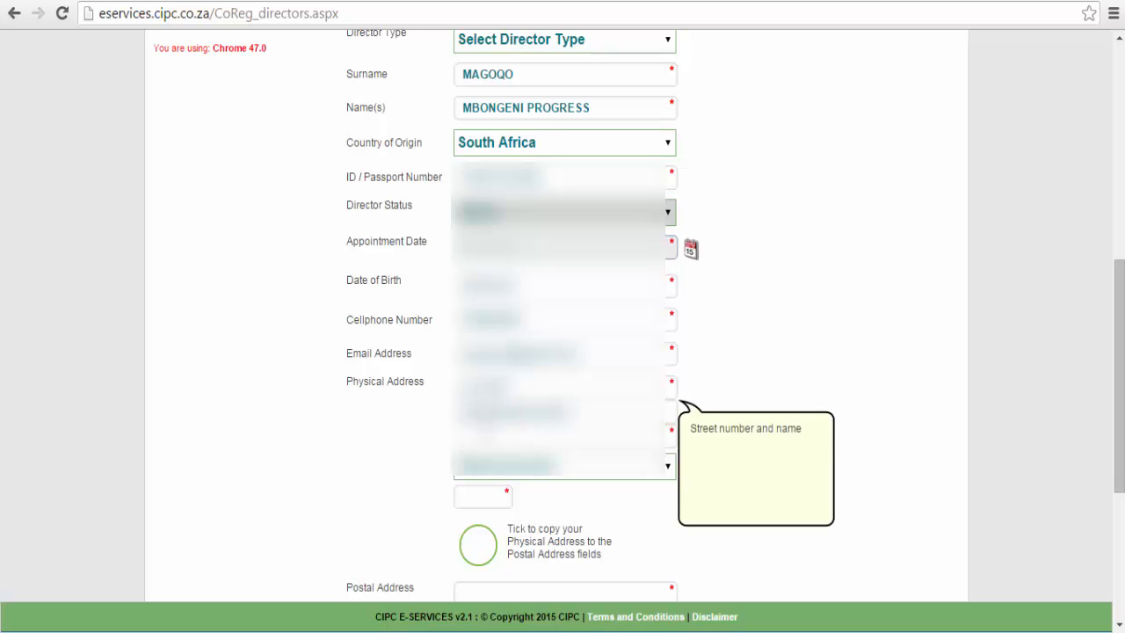
pyautogui.click(528, 432)
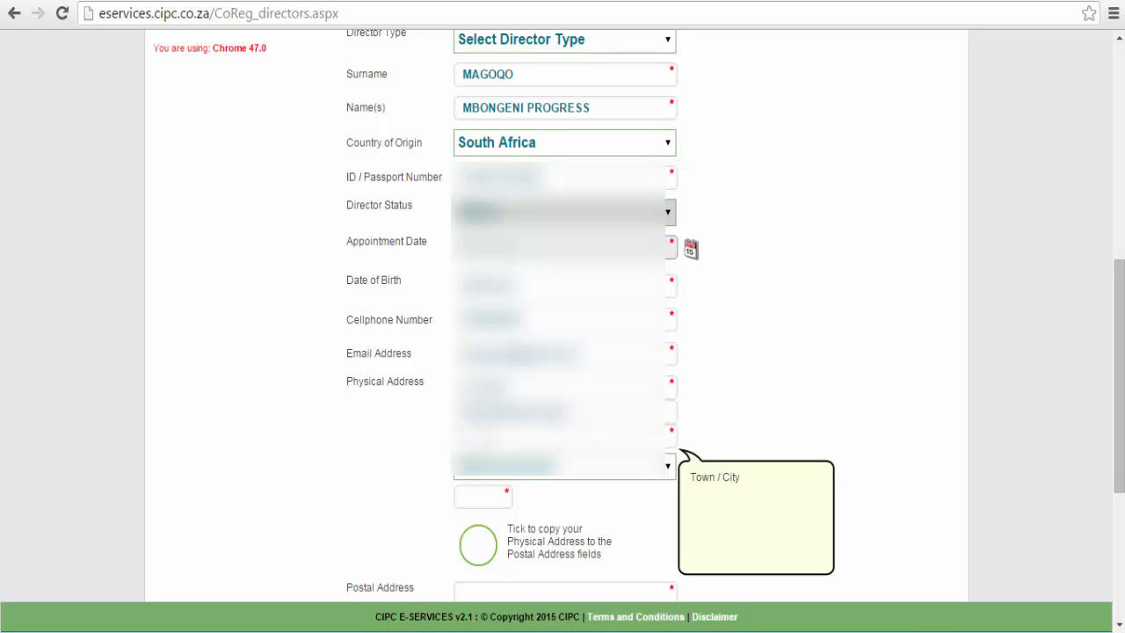
pyautogui.write('unreadable')
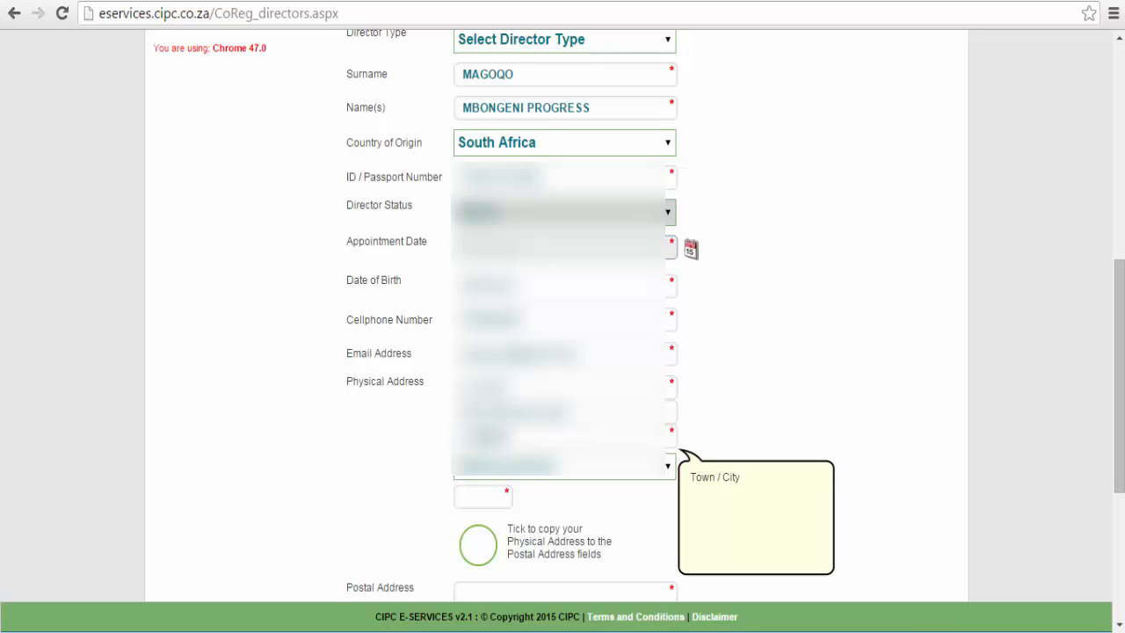
pyautogui.click(494, 476)
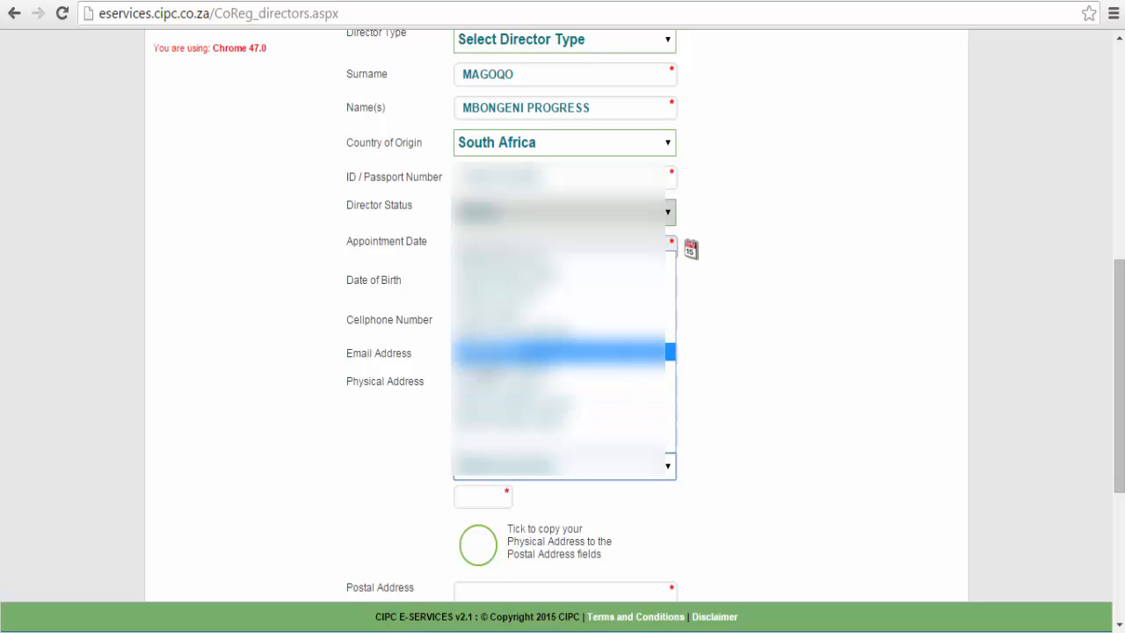
pyautogui.click(563, 333)
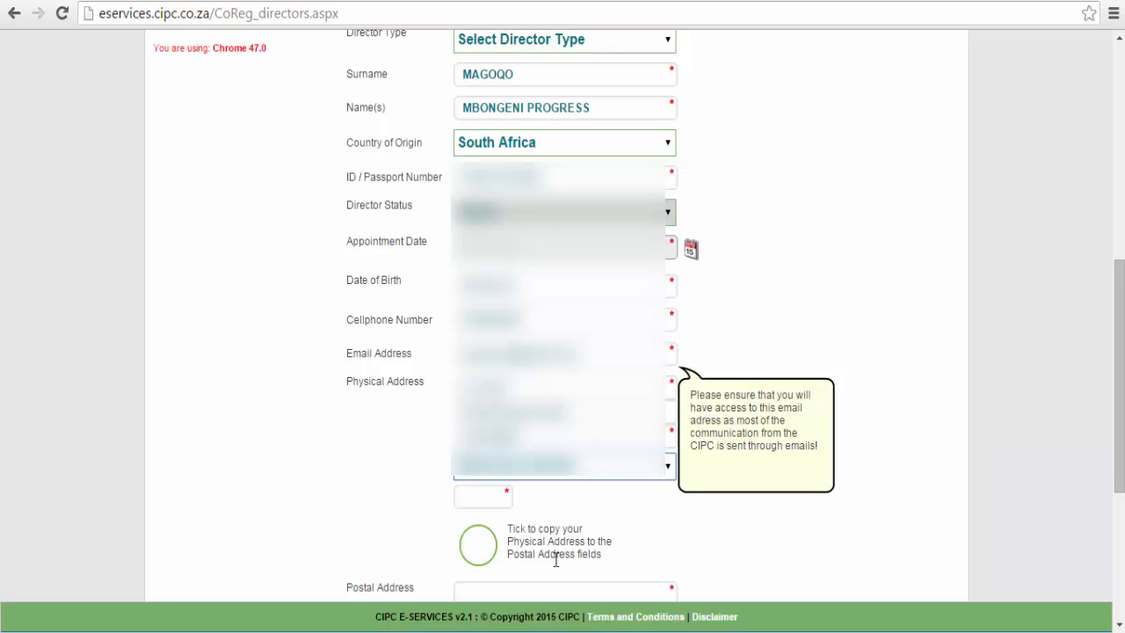
# Set the first director as an incorporator (YES) and save.
pyautogui.moveTo(1109, 401); pyautogui.dragTo(1110, 526)
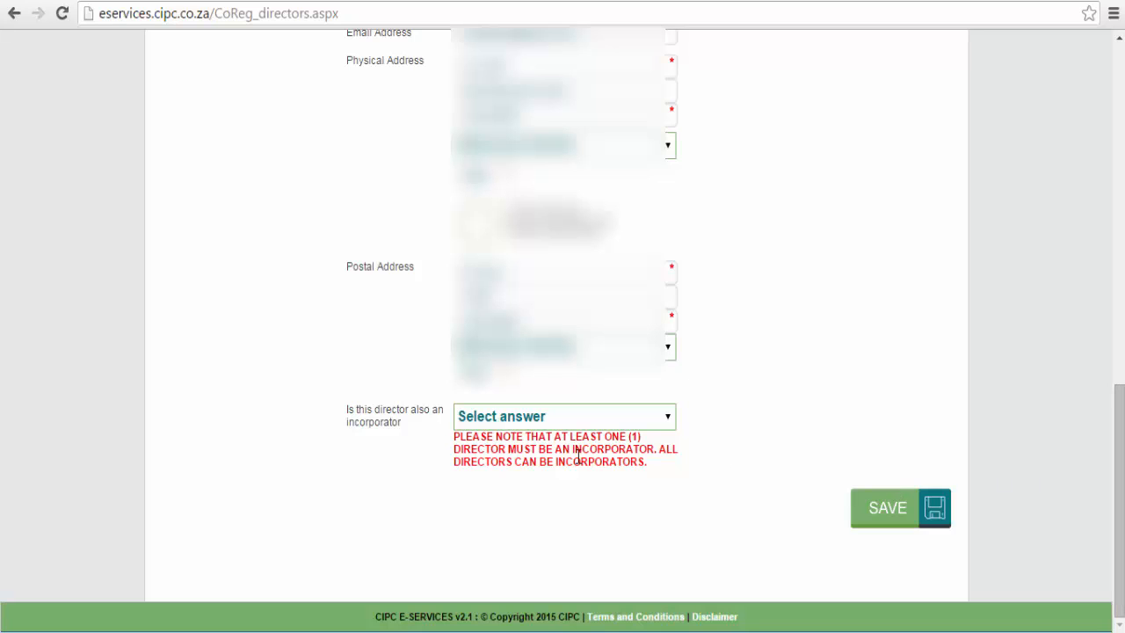
pyautogui.click(496, 418)
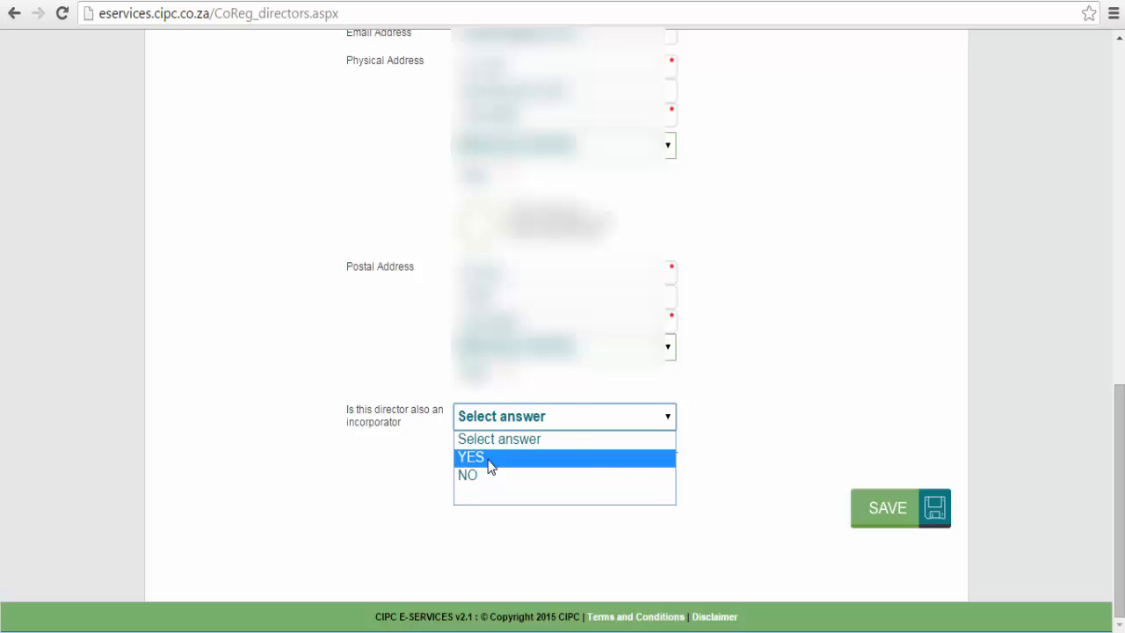
pyautogui.click(490, 457)
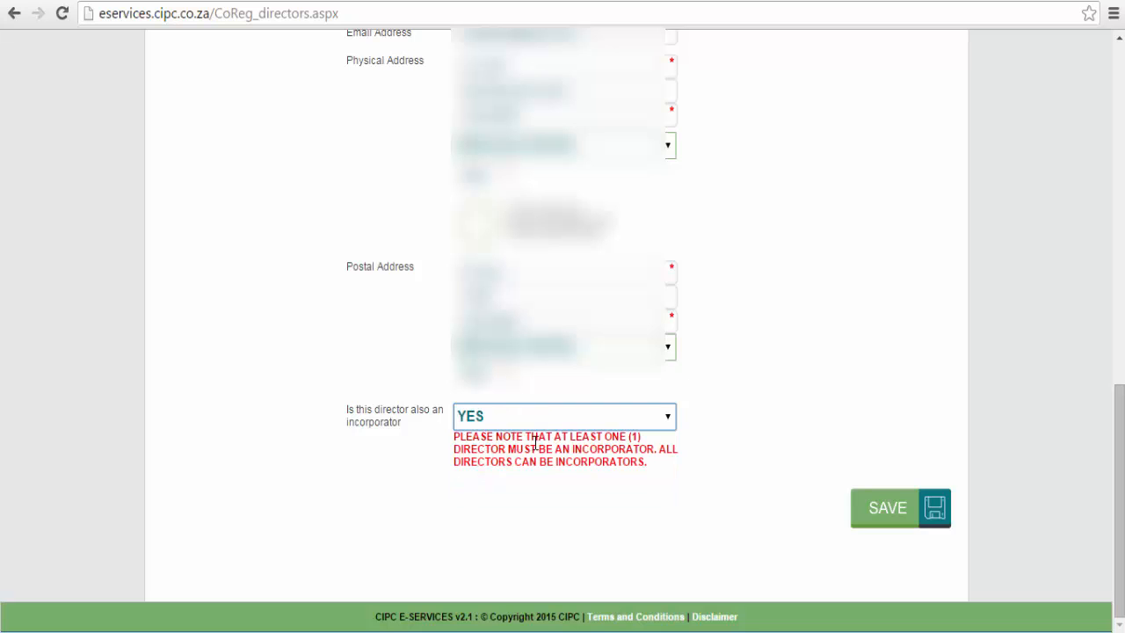
pyautogui.click(883, 519)
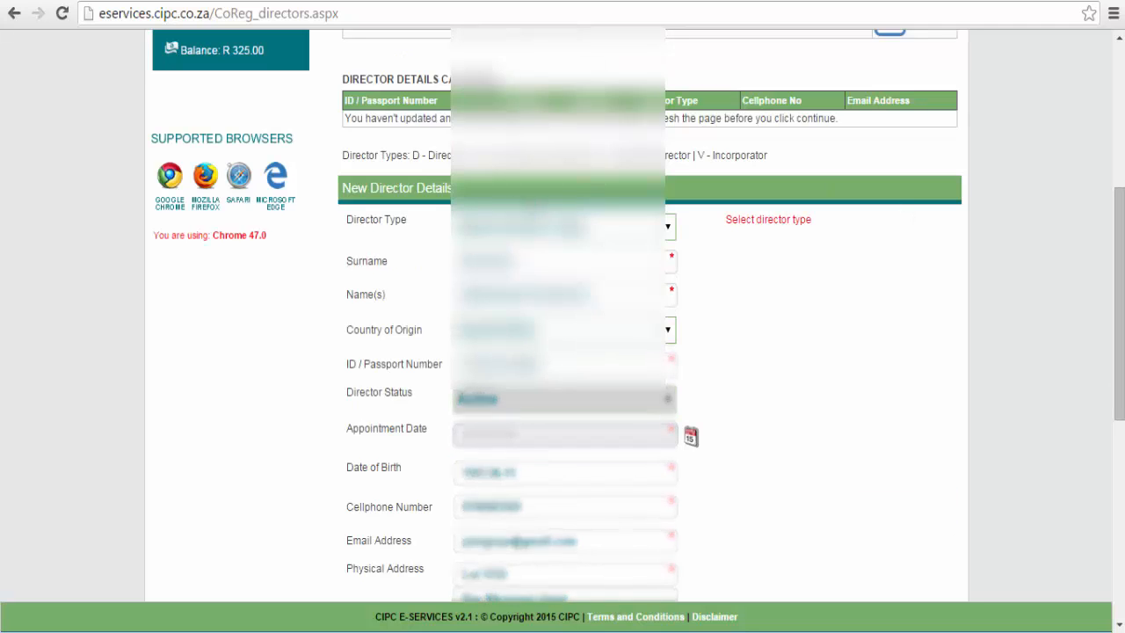
# Save the same person again with Director Type 'Director'.
pyautogui.click(514, 227)
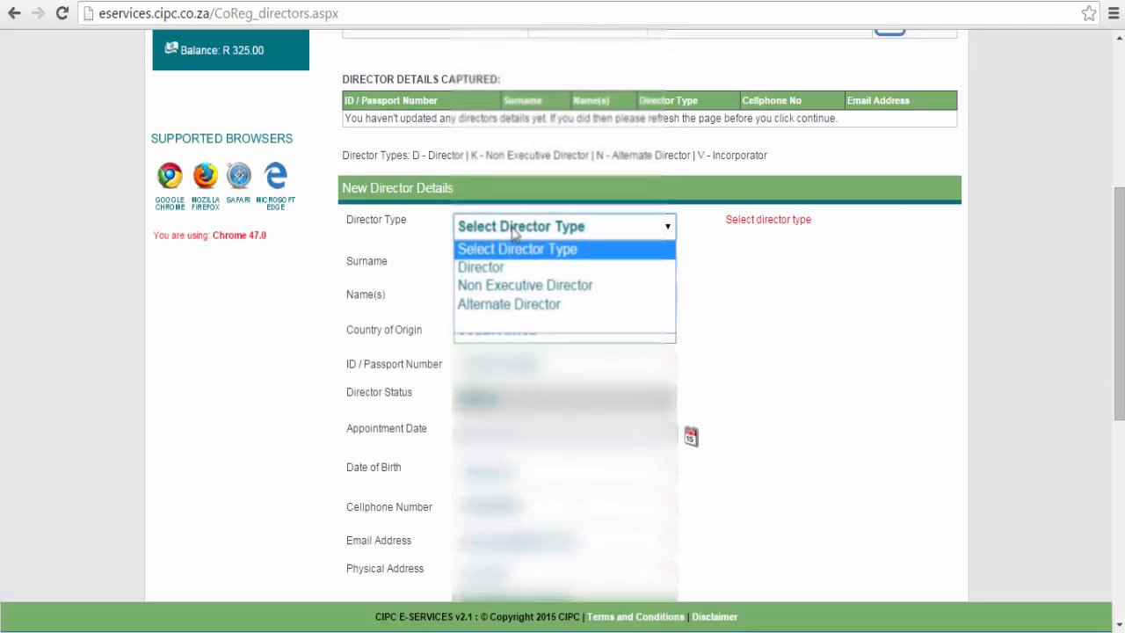
pyautogui.click(509, 266)
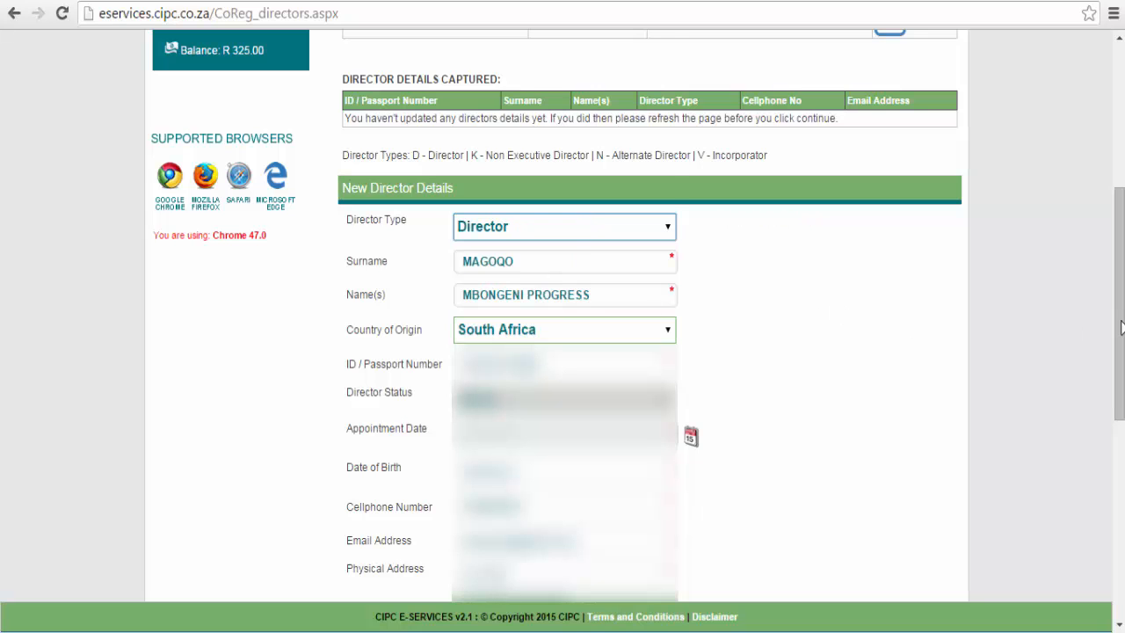
pyautogui.moveTo(1121, 325); pyautogui.dragTo(1121, 522)
pyautogui.click(882, 523)
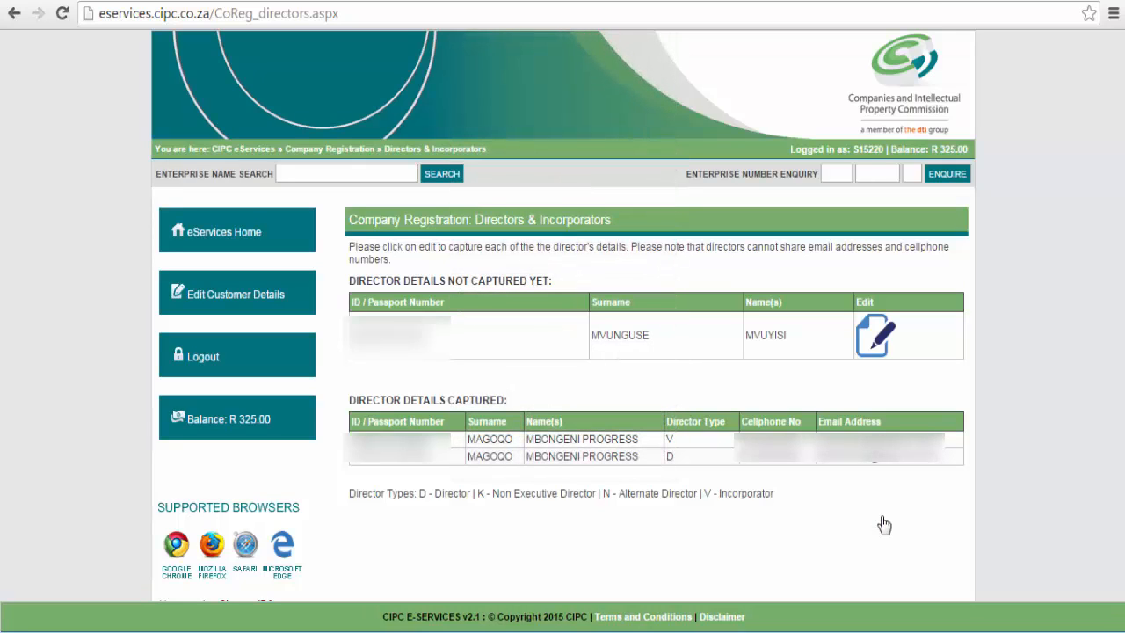
# Capture the second director as type Director, country South Africa, appointed 2015/12/24.
pyautogui.click(873, 339)
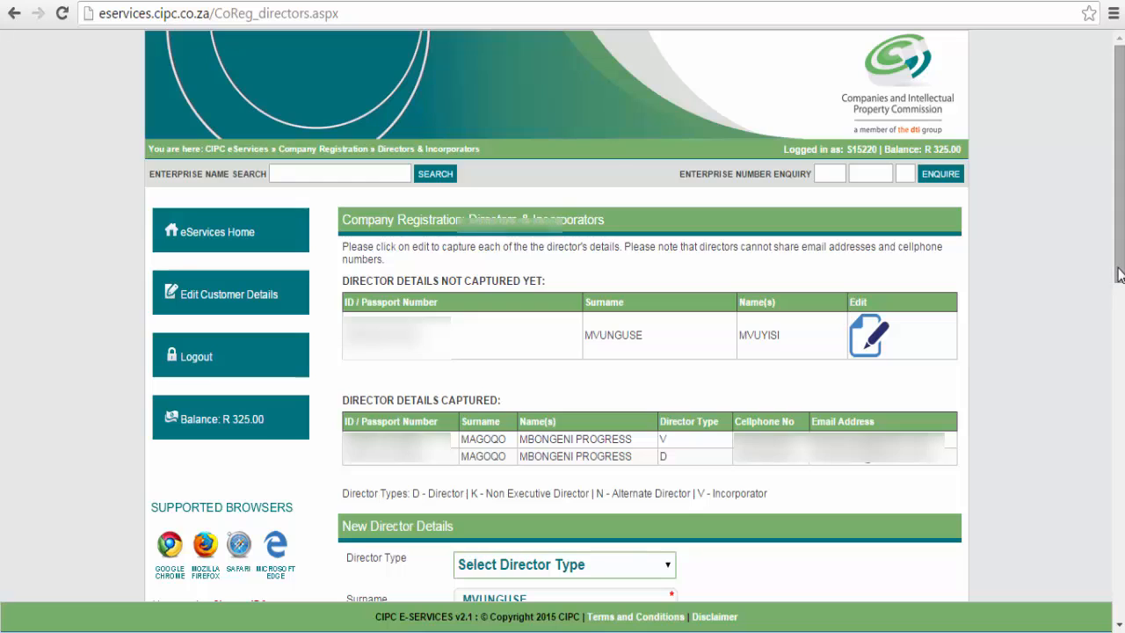
pyautogui.moveTo(1120, 270); pyautogui.dragTo(1120, 457)
pyautogui.click(641, 89)
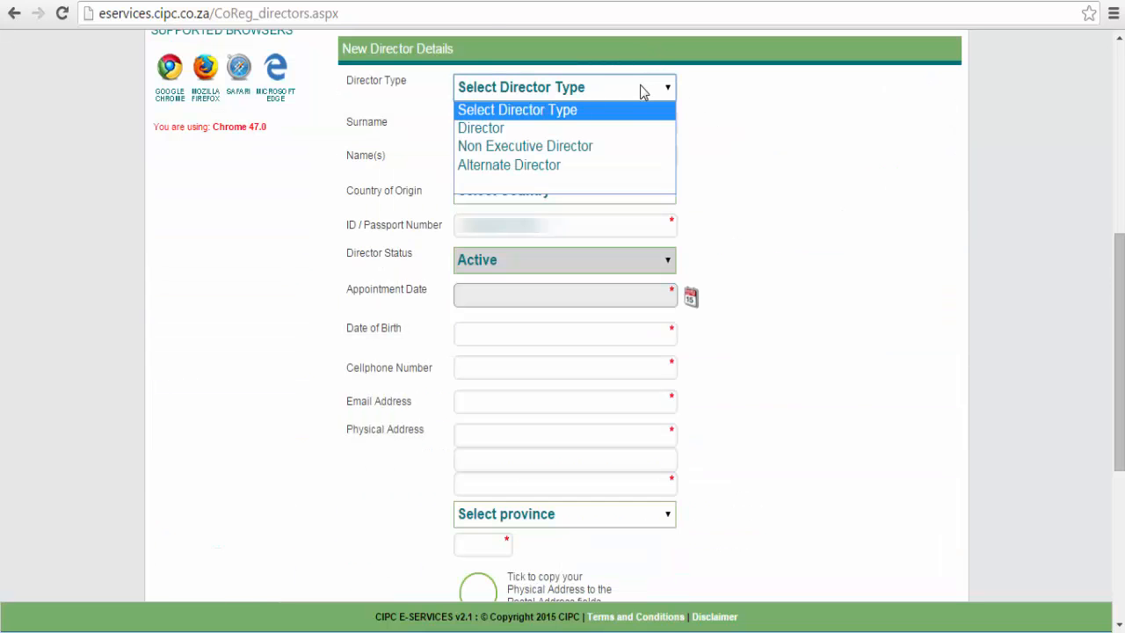
pyautogui.click(615, 132)
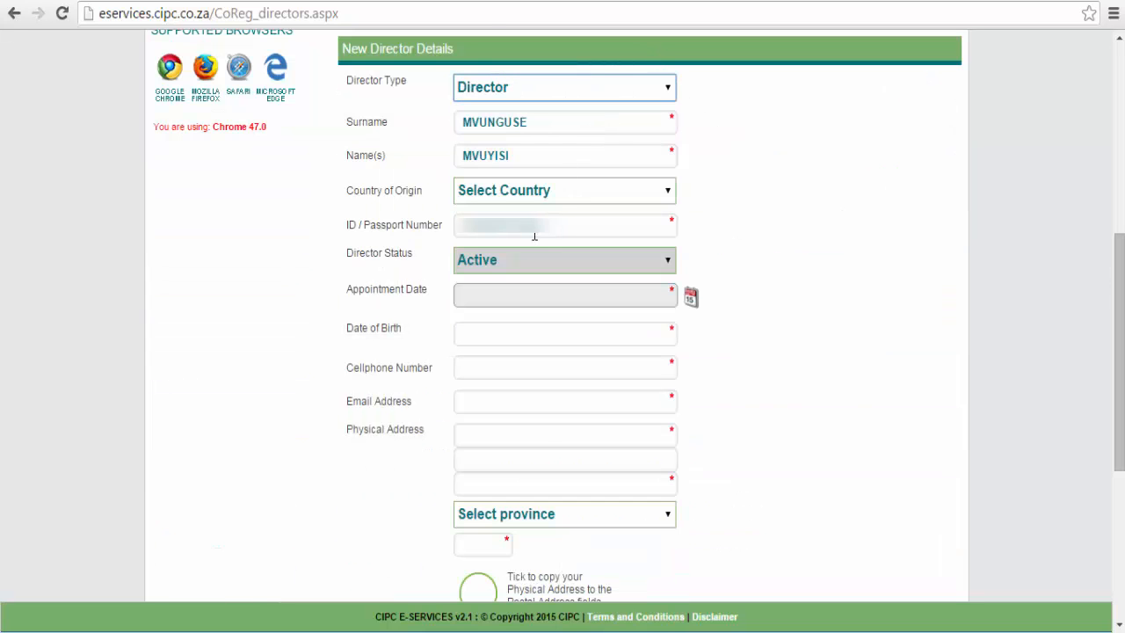
pyautogui.click(521, 200)
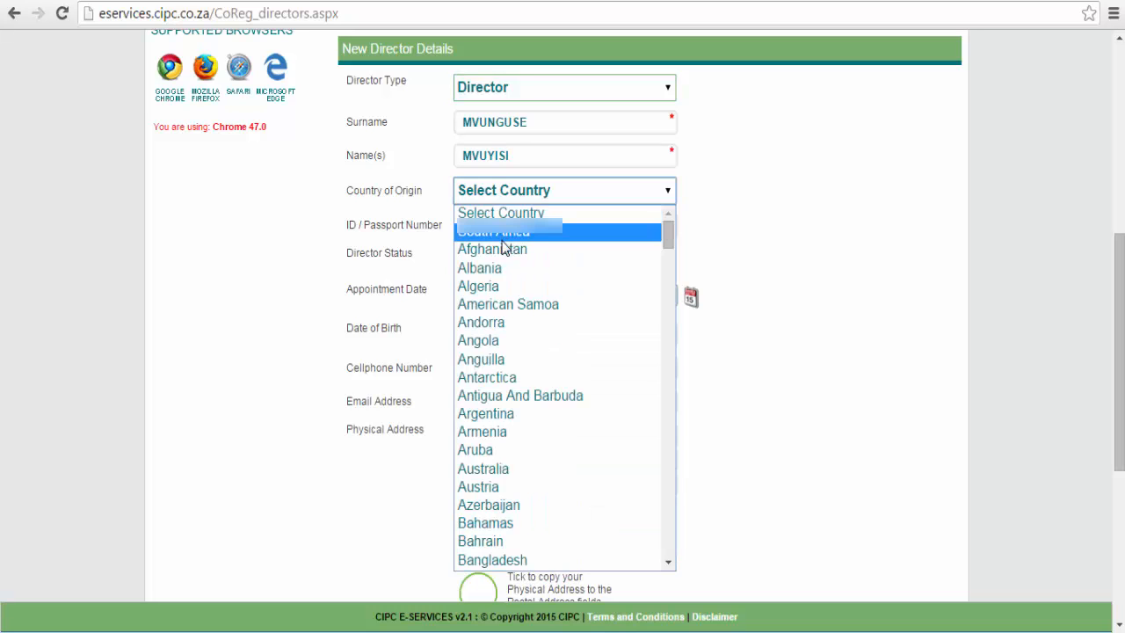
pyautogui.click(503, 233)
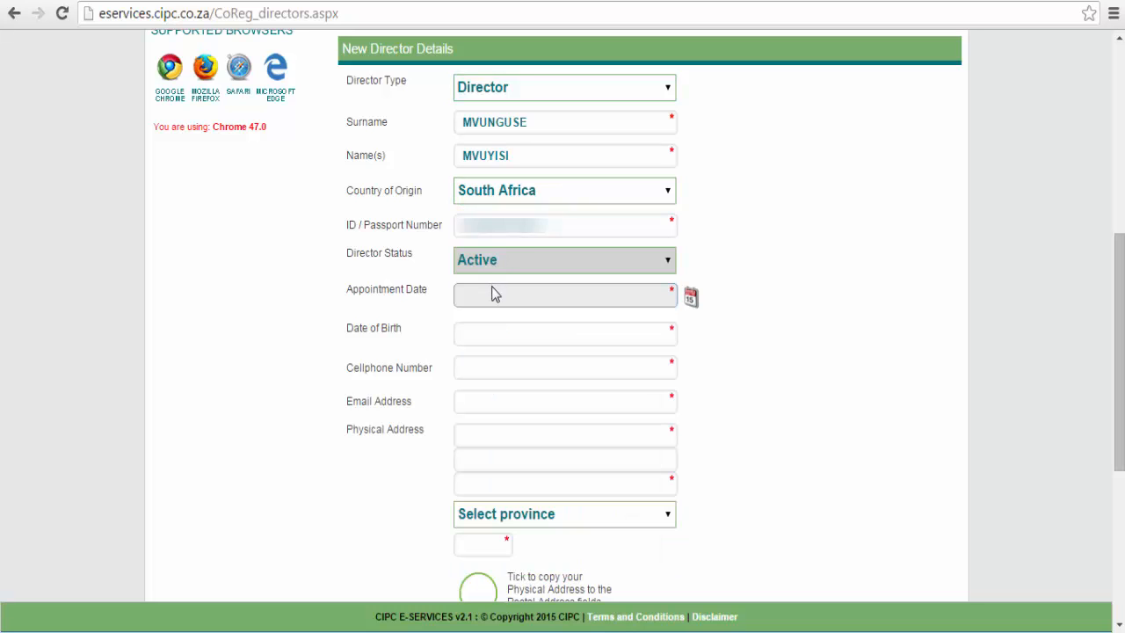
pyautogui.click(690, 299)
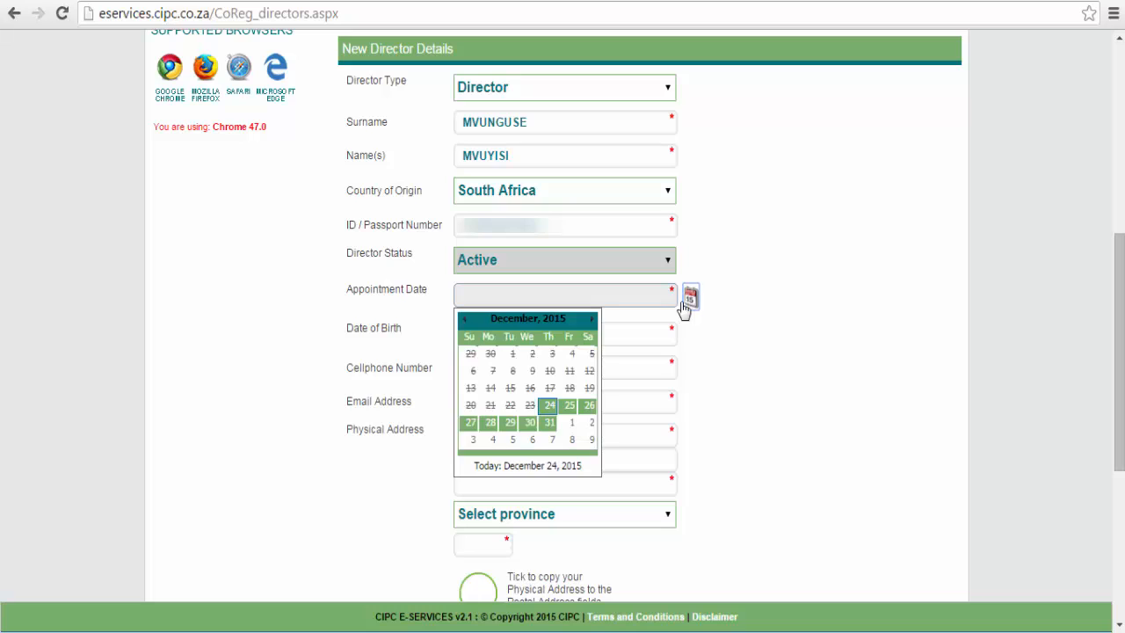
pyautogui.click(548, 408)
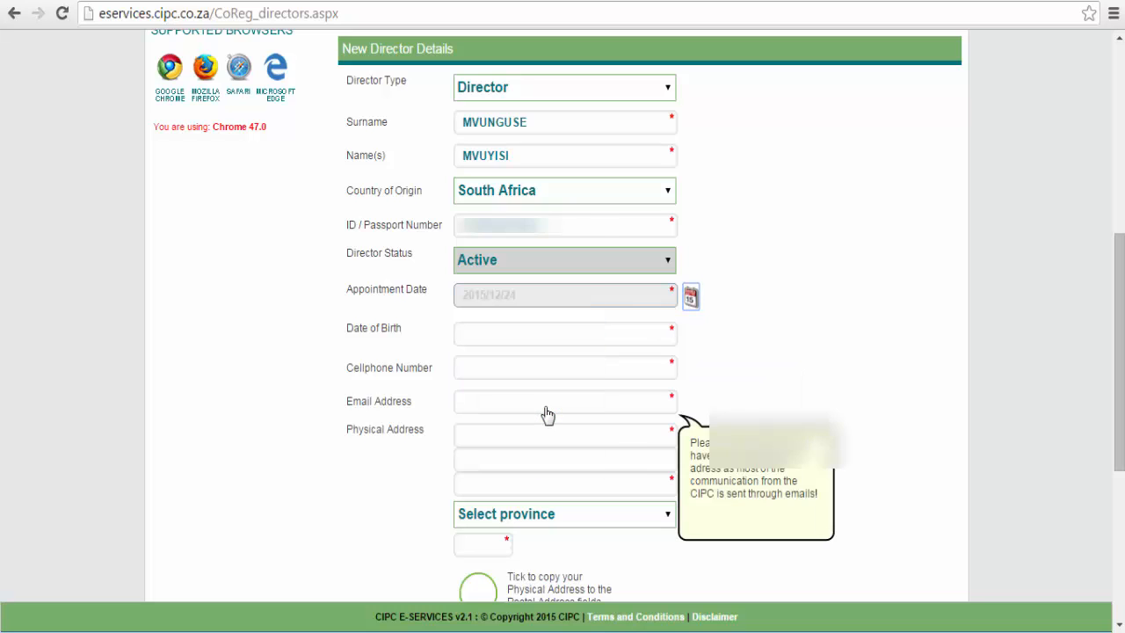
pyautogui.click(470, 335)
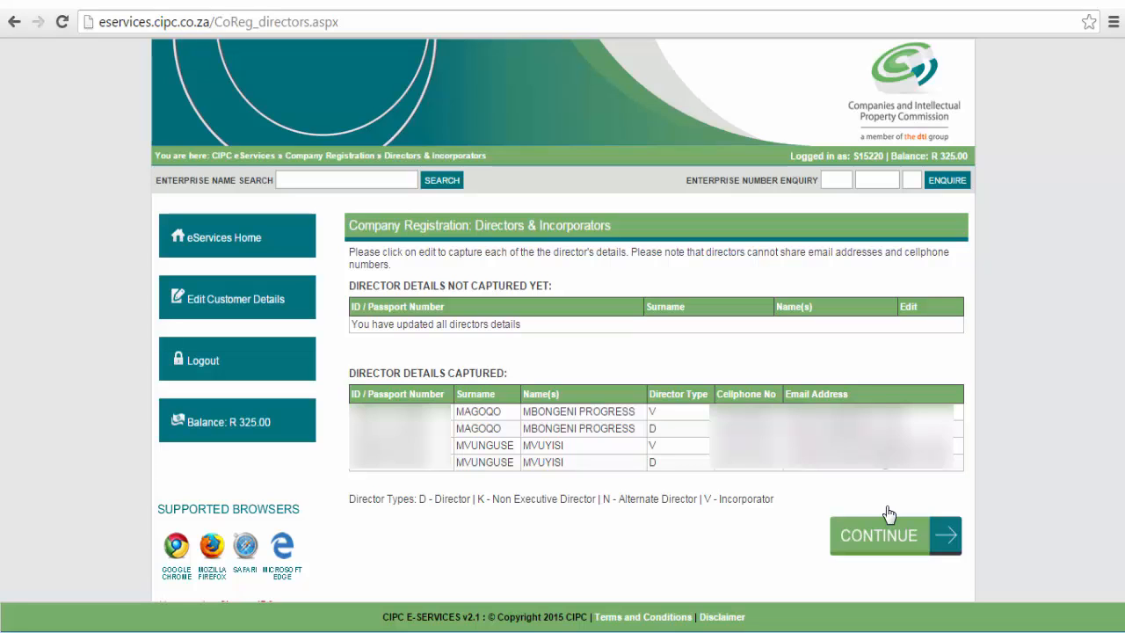
# On Company Details, choose DECEMBER as financial year end and 1000 SHARES authorised.
pyautogui.click(855, 537)
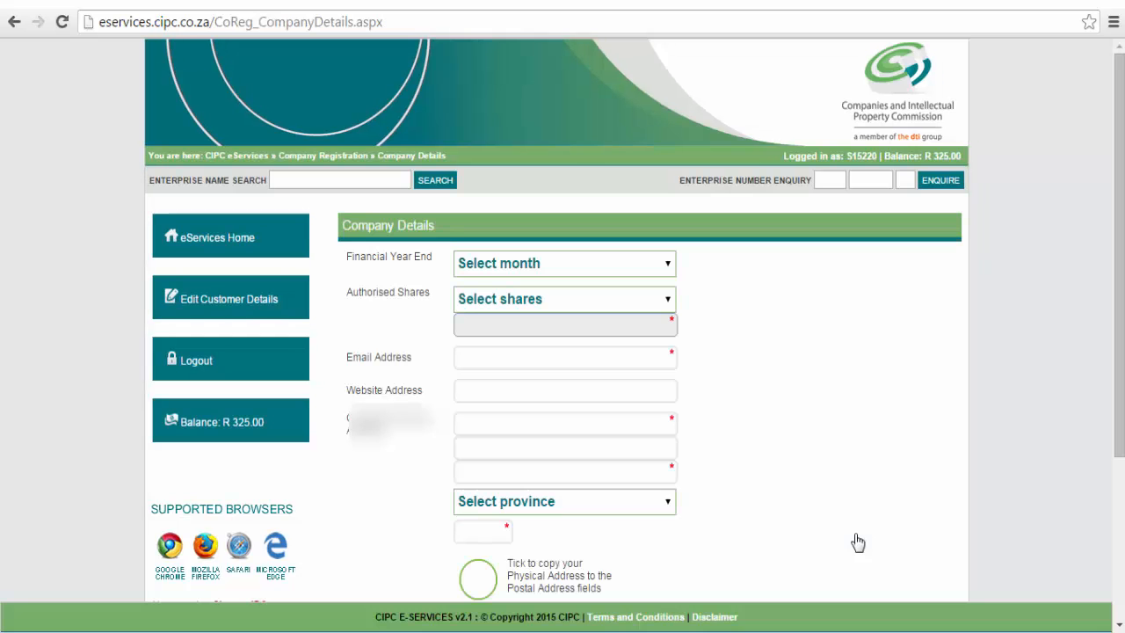
pyautogui.click(525, 260)
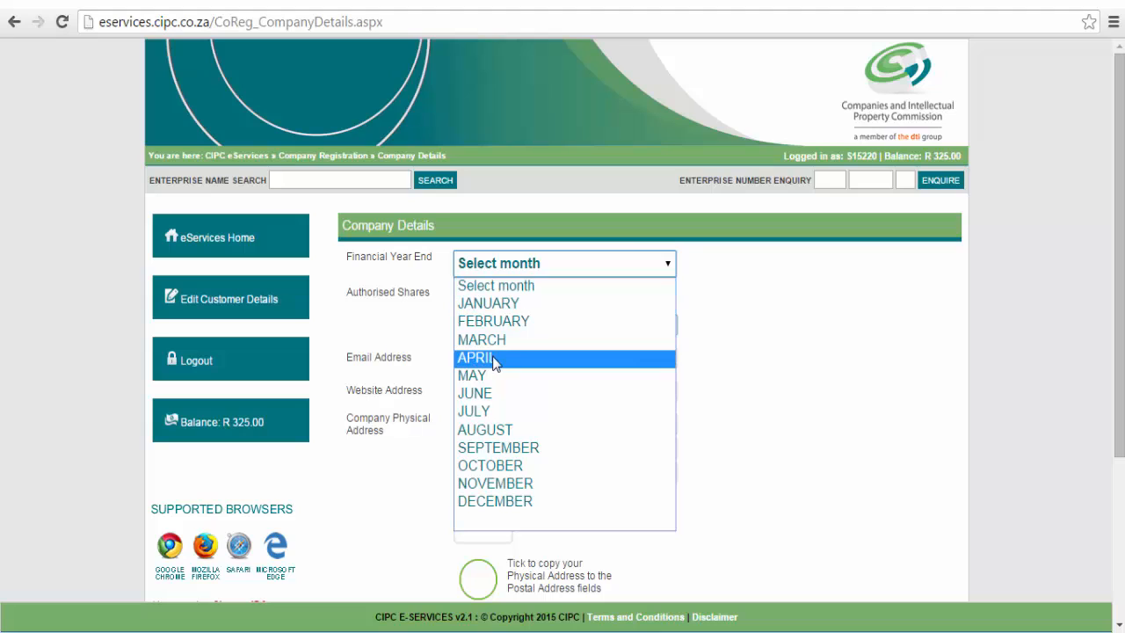
pyautogui.click(498, 503)
pyautogui.click(482, 303)
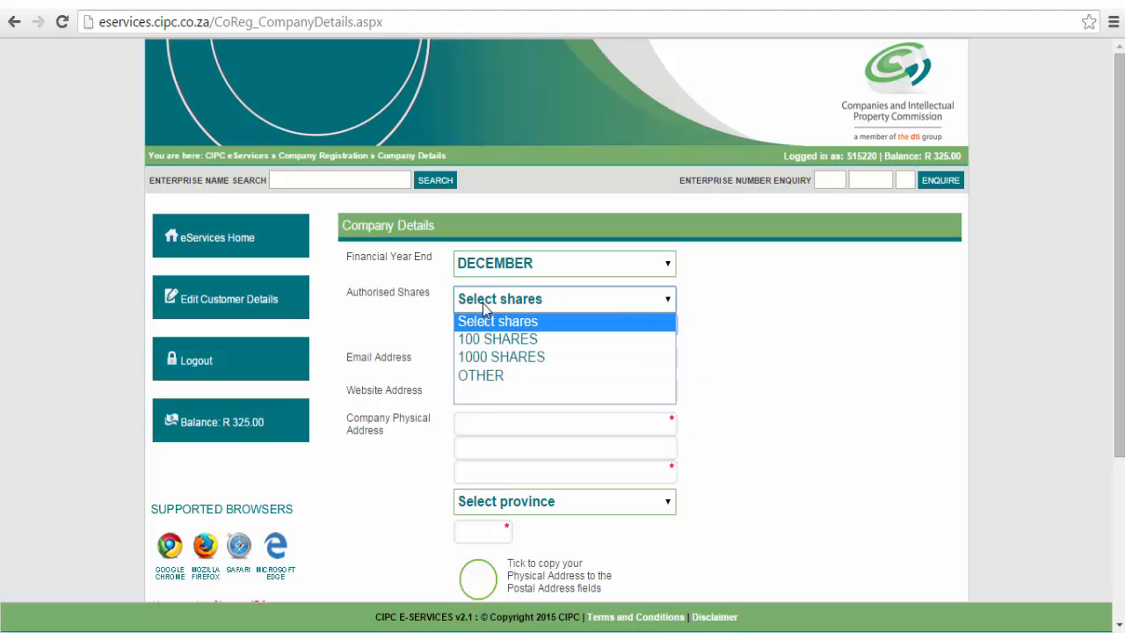
pyautogui.click(488, 364)
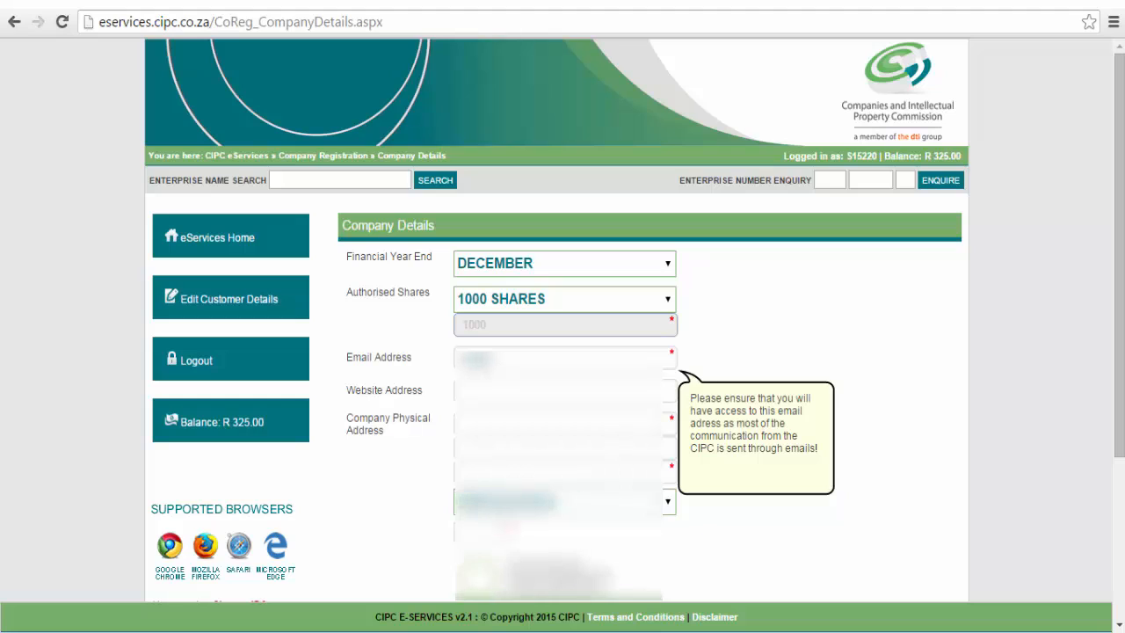
# Complete the company email, then enter the street, suburb and town lines and choose the province.
pyautogui.write('@gmai')
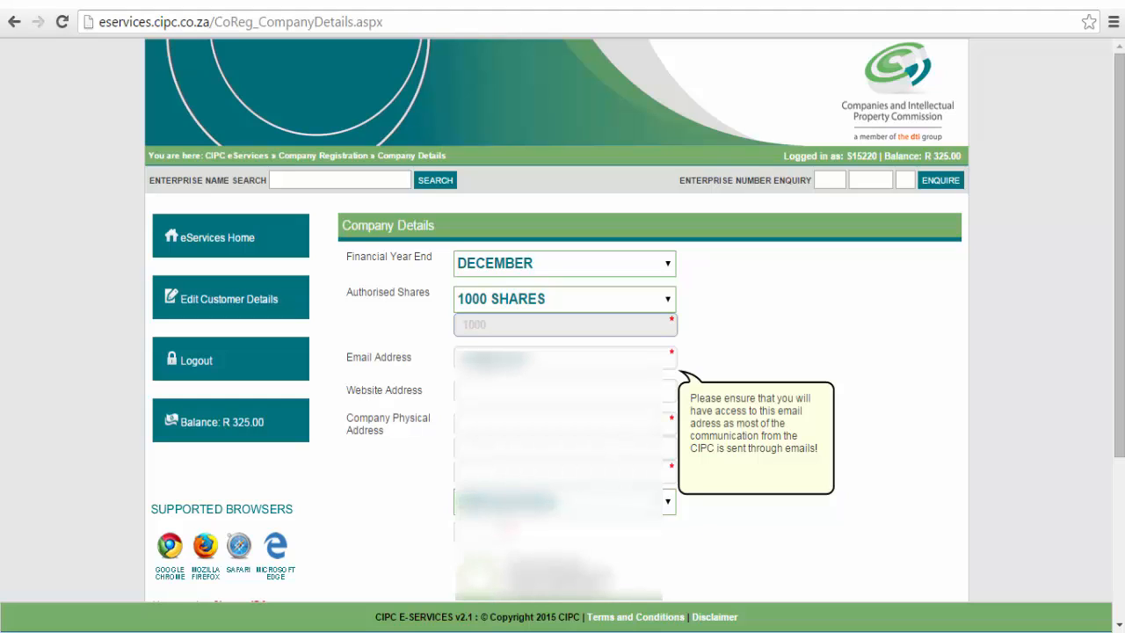
pyautogui.write('l.co')
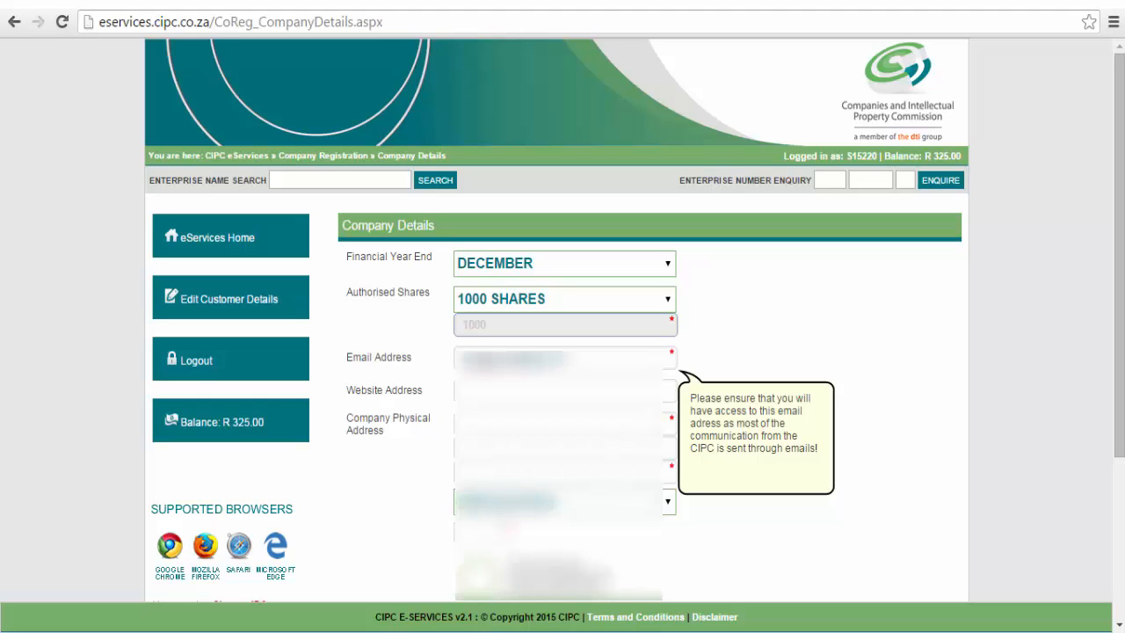
pyautogui.write('m')
pyautogui.press('Tab')
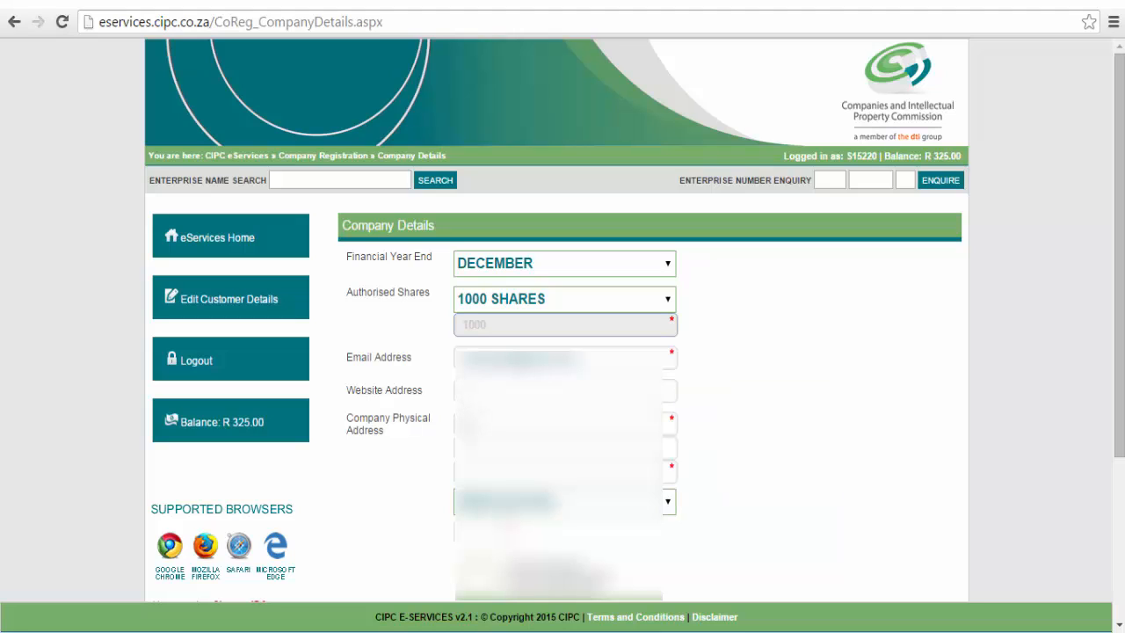
pyautogui.press('Tab')
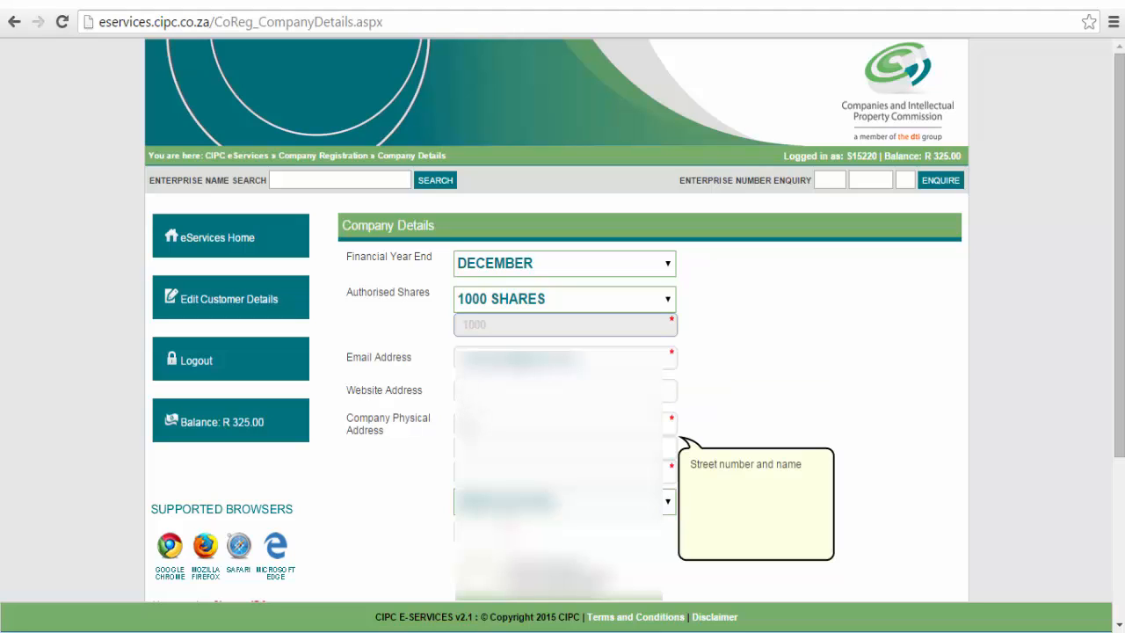
pyautogui.write('123')
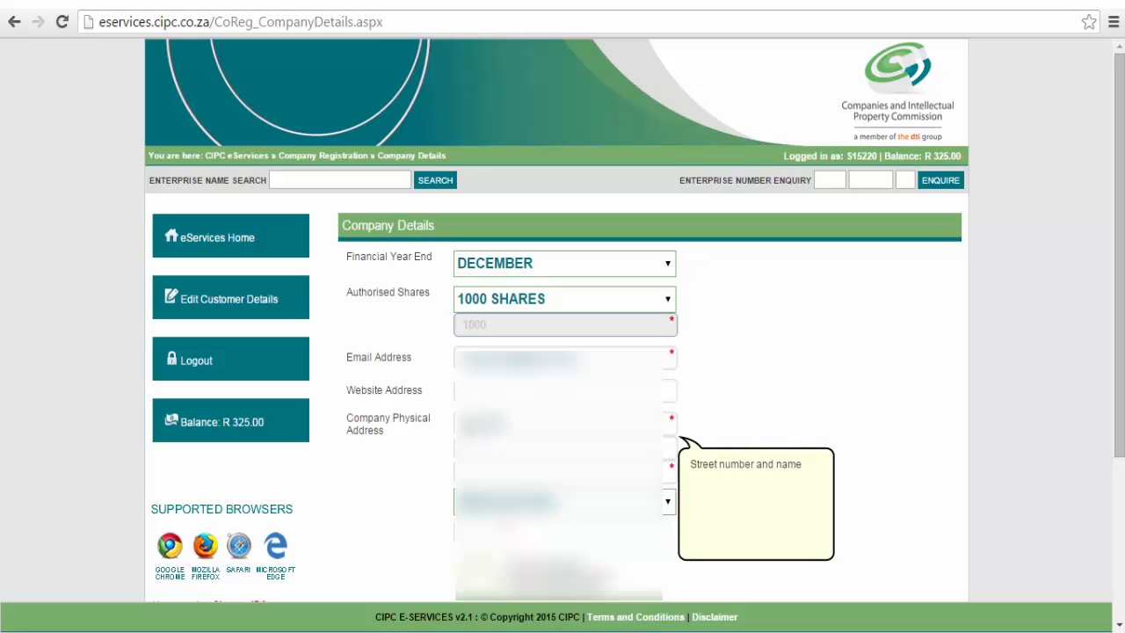
pyautogui.press('Tab')
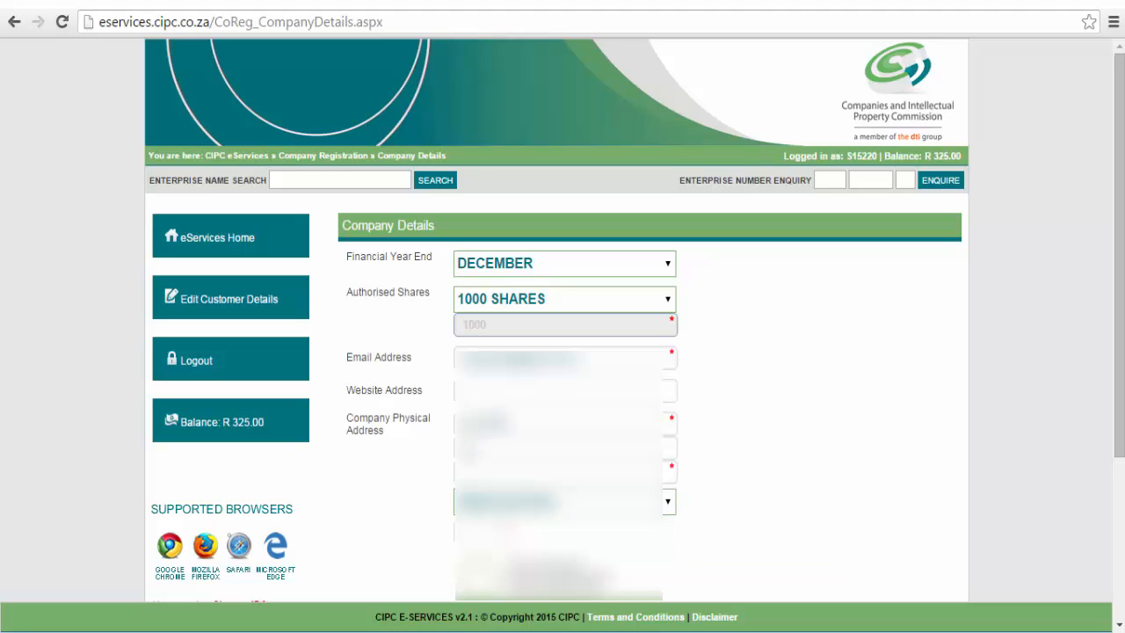
pyautogui.write('and')
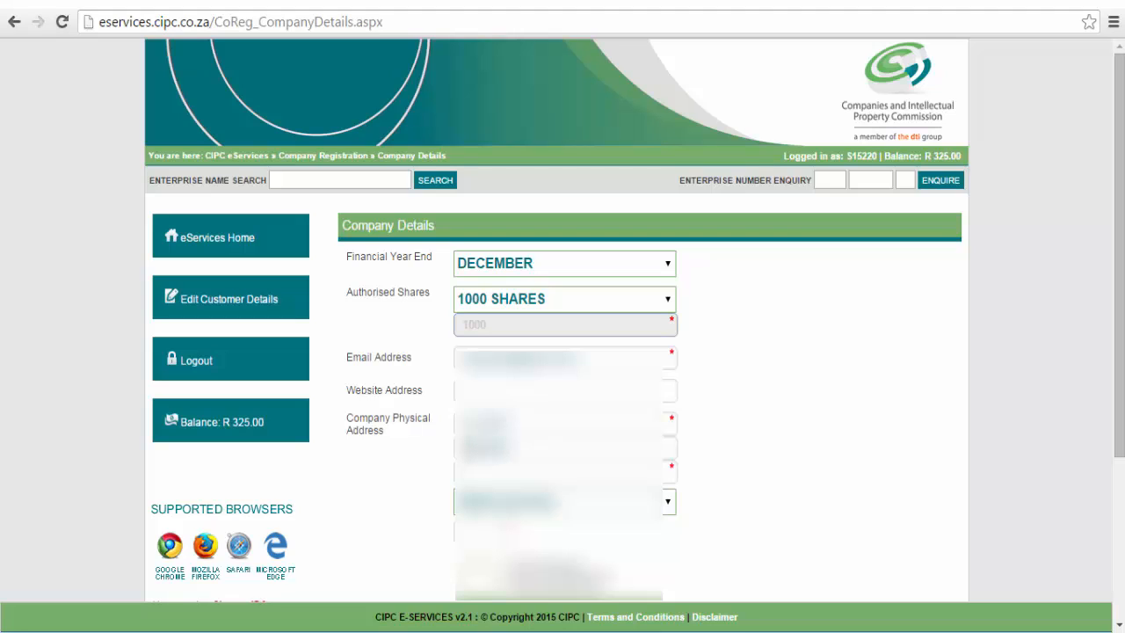
pyautogui.write('er')
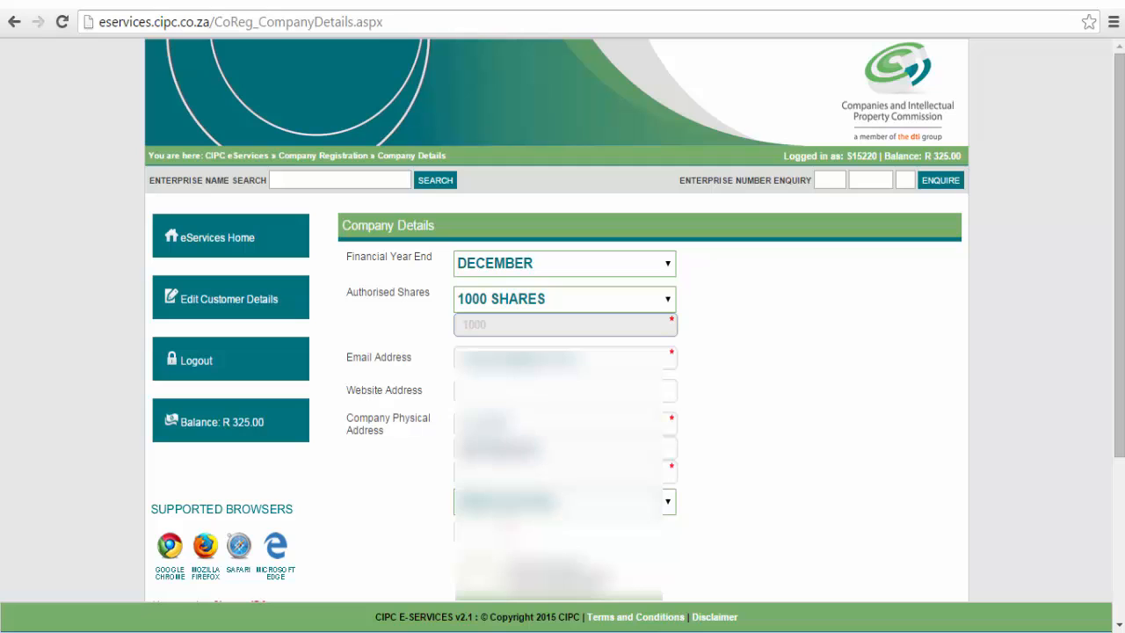
pyautogui.write('road')
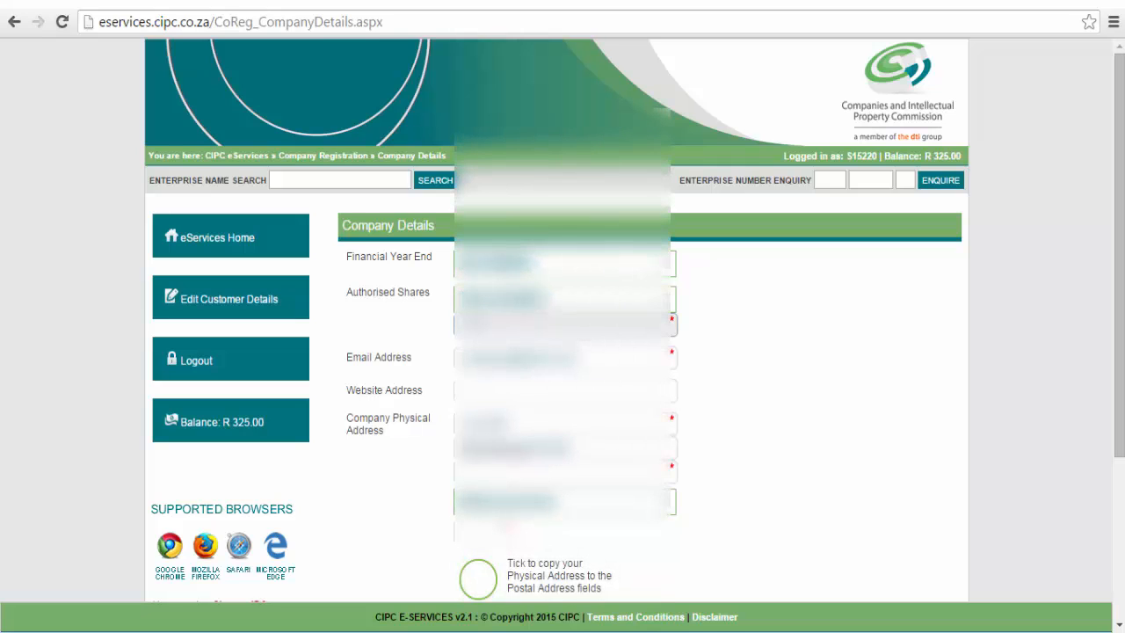
pyautogui.press('Tab')
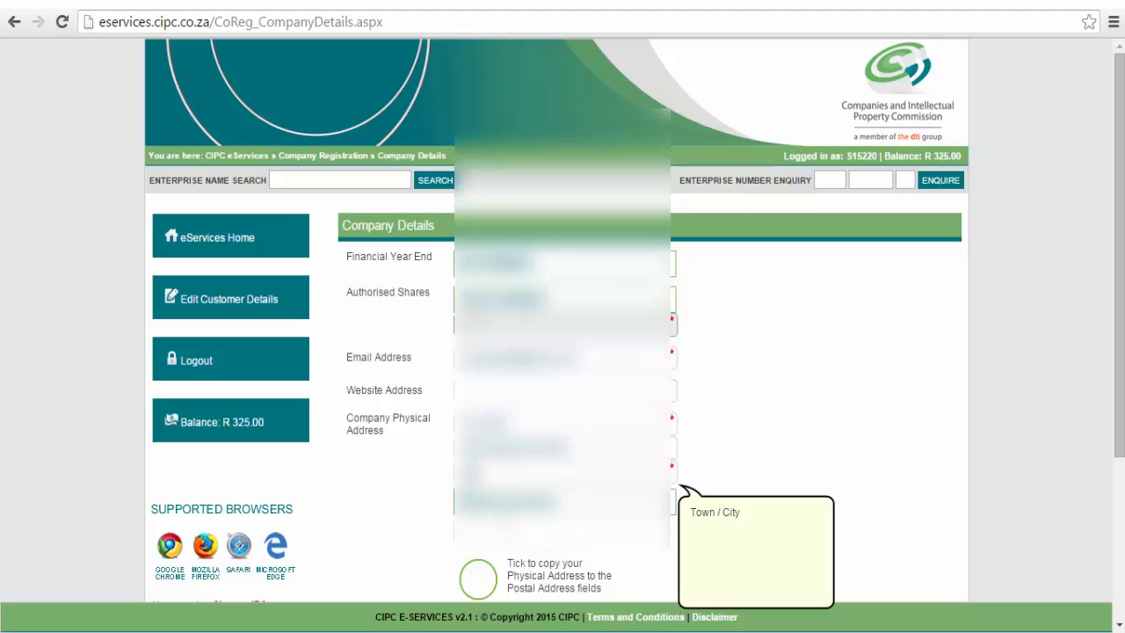
pyautogui.write('suburb')
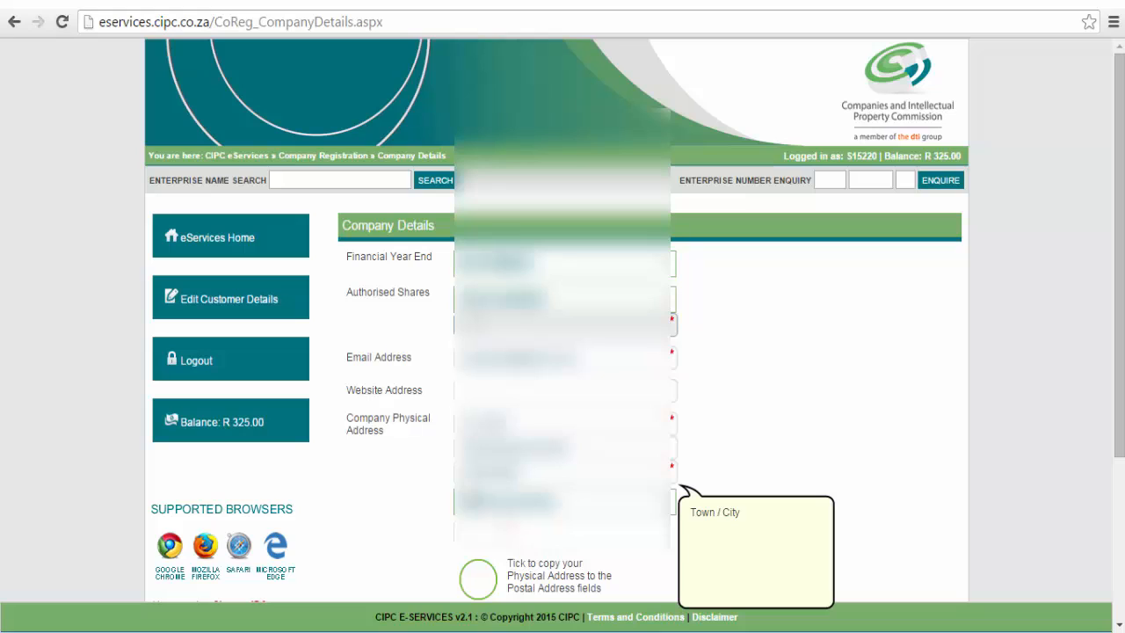
pyautogui.hotkey('alt', 'Down')
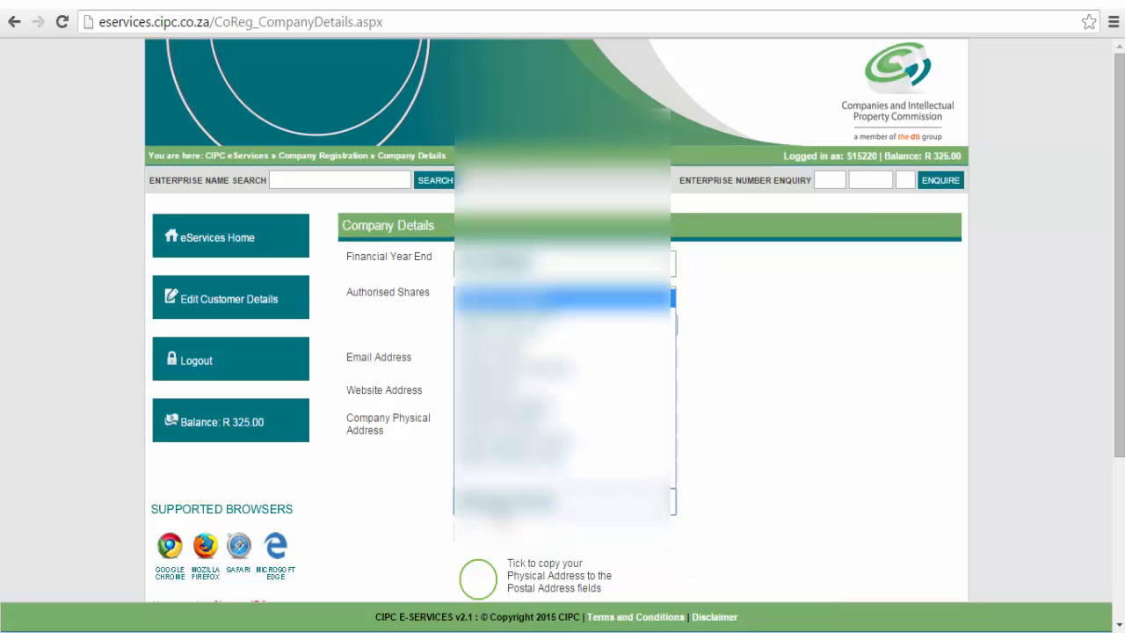
pyautogui.press('End')
pyautogui.press('Up')
pyautogui.press('Up')
pyautogui.press('Return')
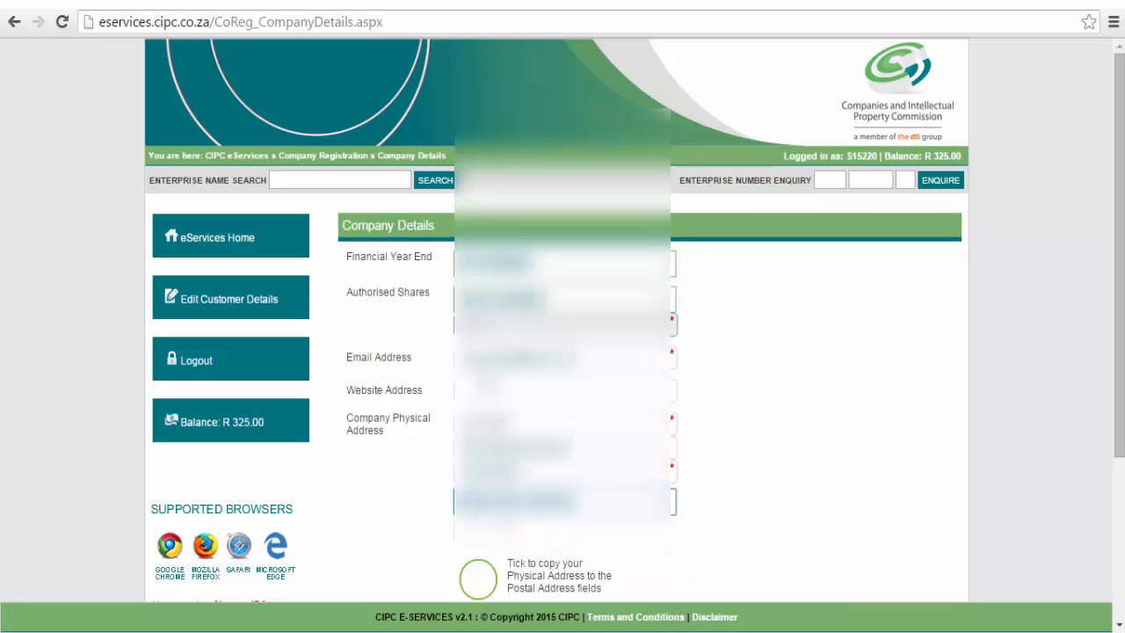
pyautogui.moveTo(1123, 353); pyautogui.dragTo(1111, 481)
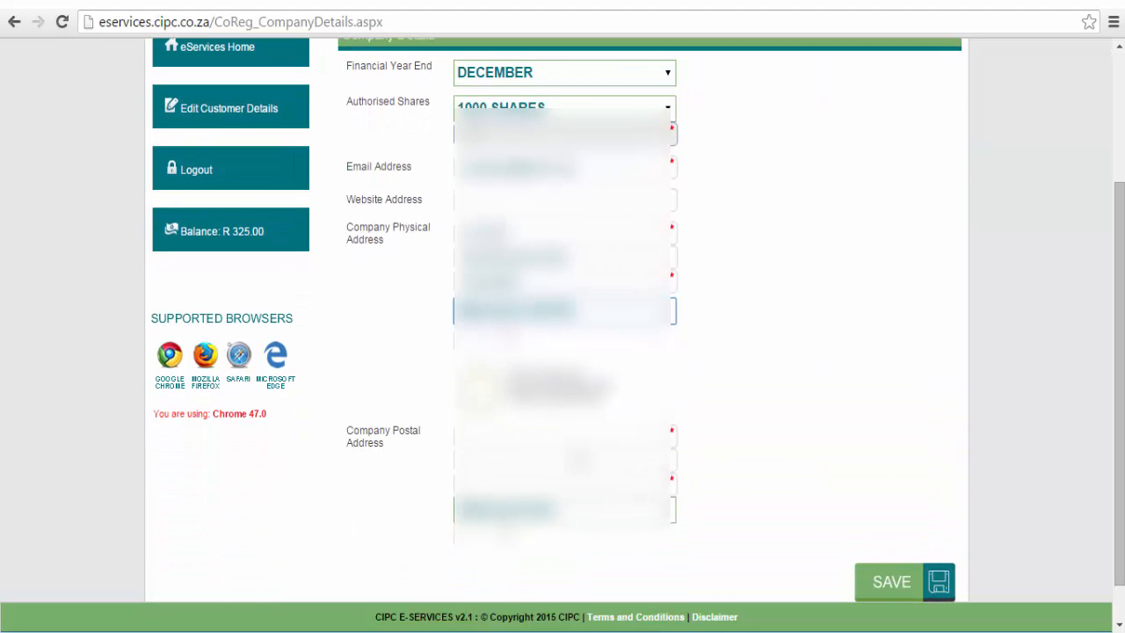
# Copy the physical address to the postal address and save the company details.
pyautogui.click(496, 424)
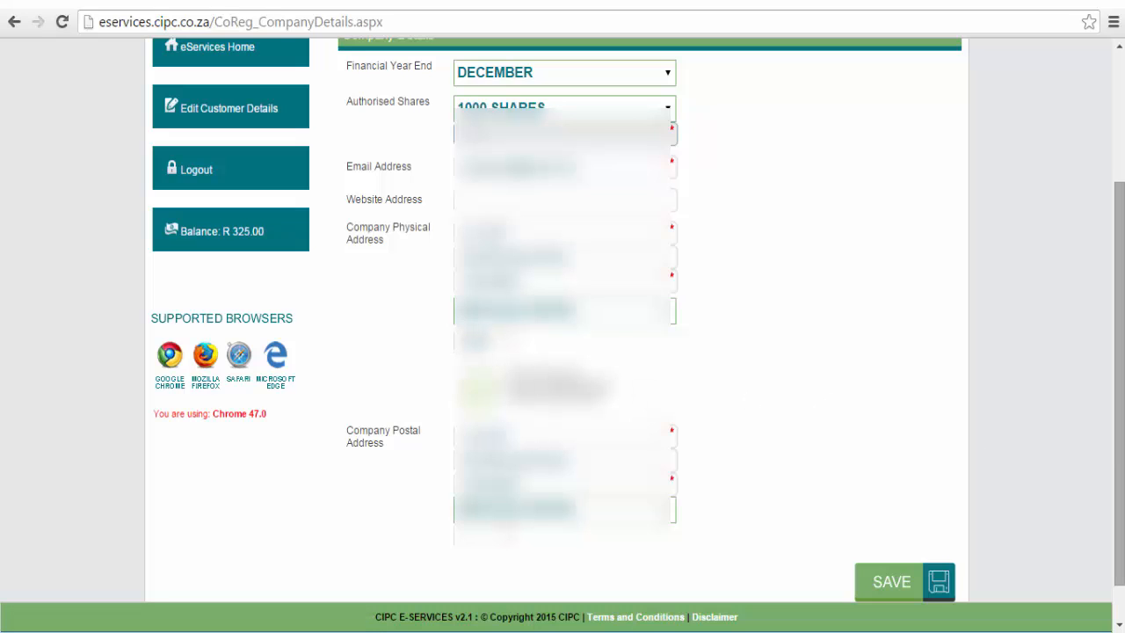
pyautogui.scroll(-1, 1119, 455)
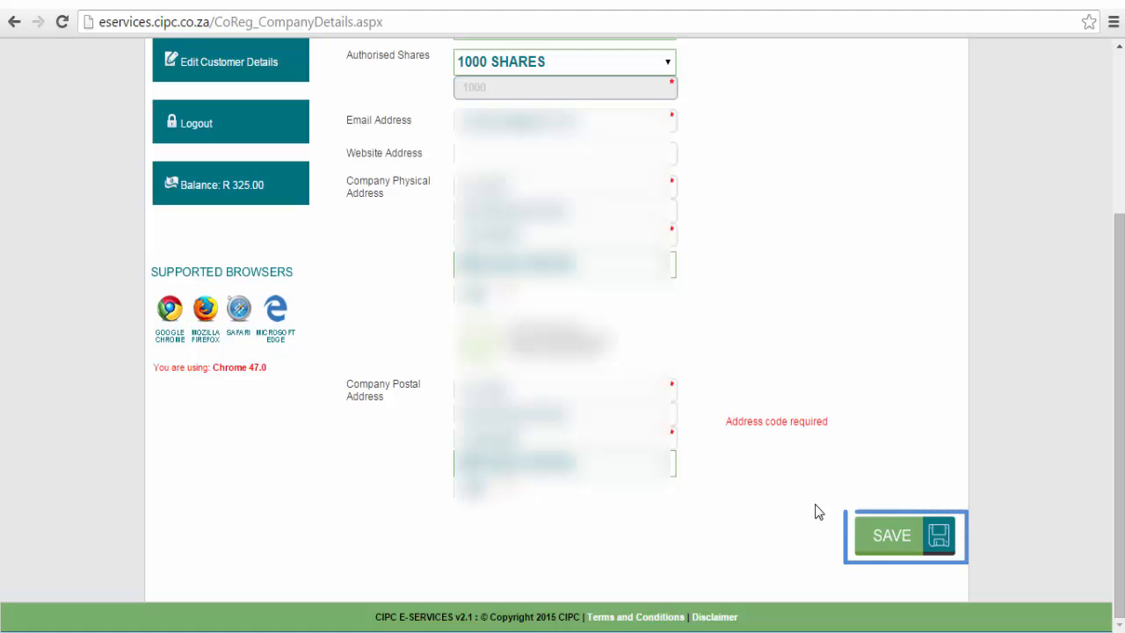
pyautogui.click(870, 538)
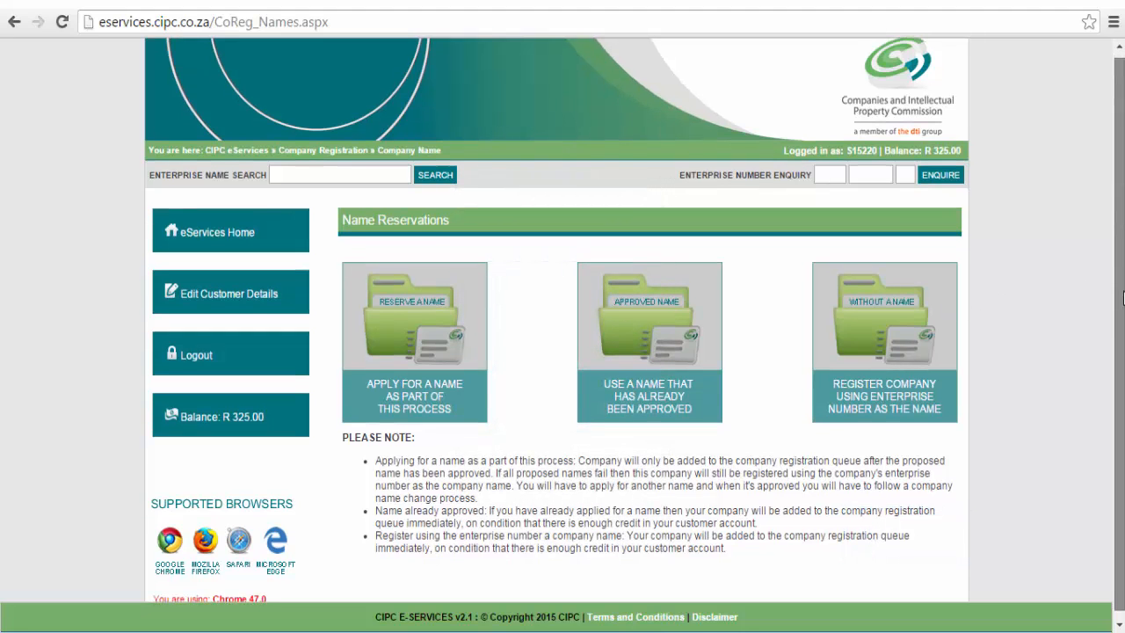
# Choose 'Use a name that has already been approved' for the company name.
pyautogui.scroll(-1, 1122, 299)
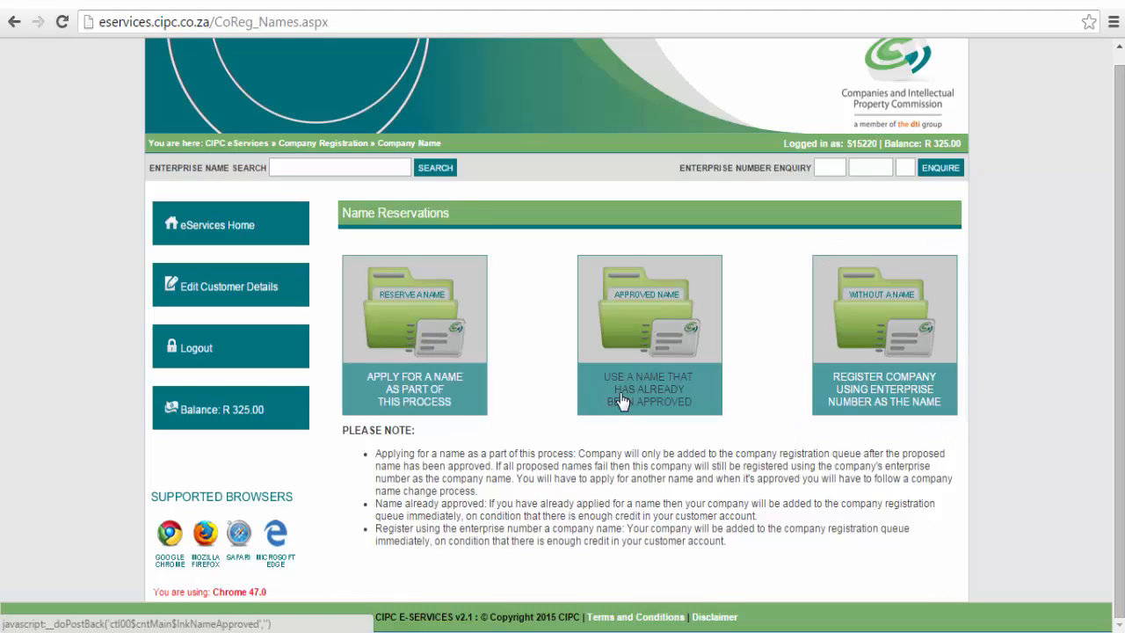
pyautogui.click(868, 390)
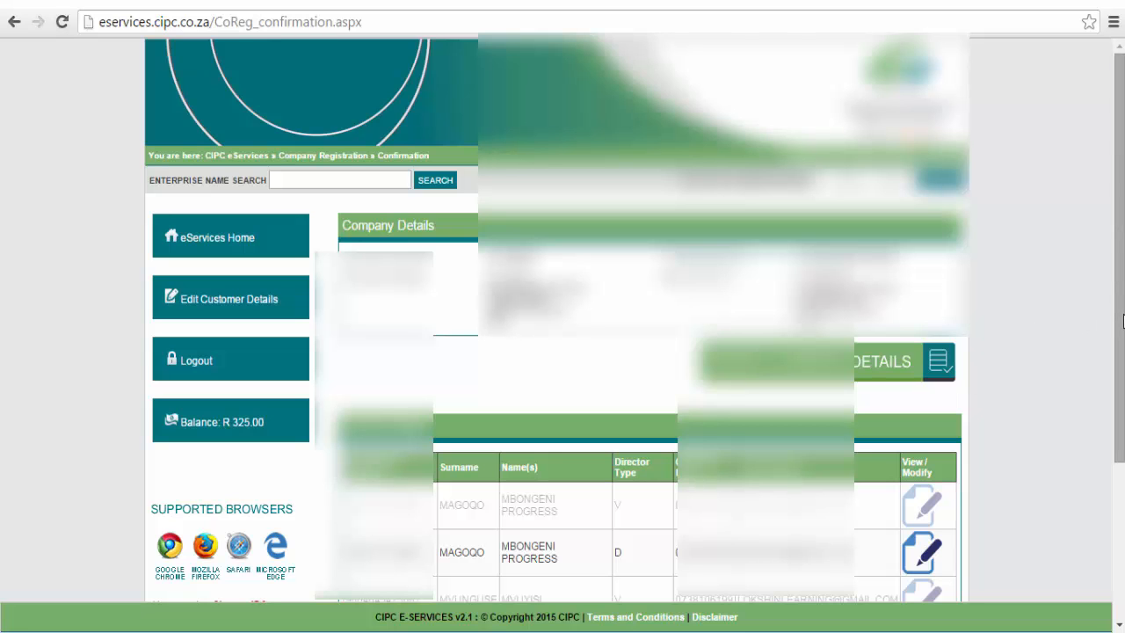
# Submit the private company registration with REGISTER COMPANY, then log out of eServices.
pyautogui.moveTo(1122, 322); pyautogui.dragTo(1122, 478)
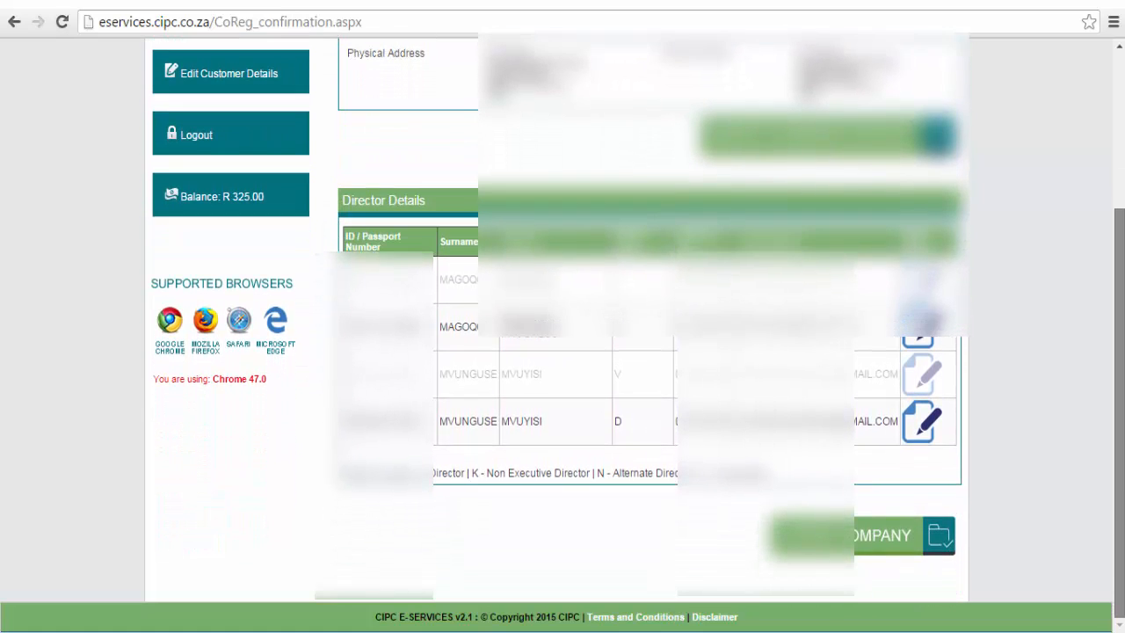
pyautogui.click(867, 538)
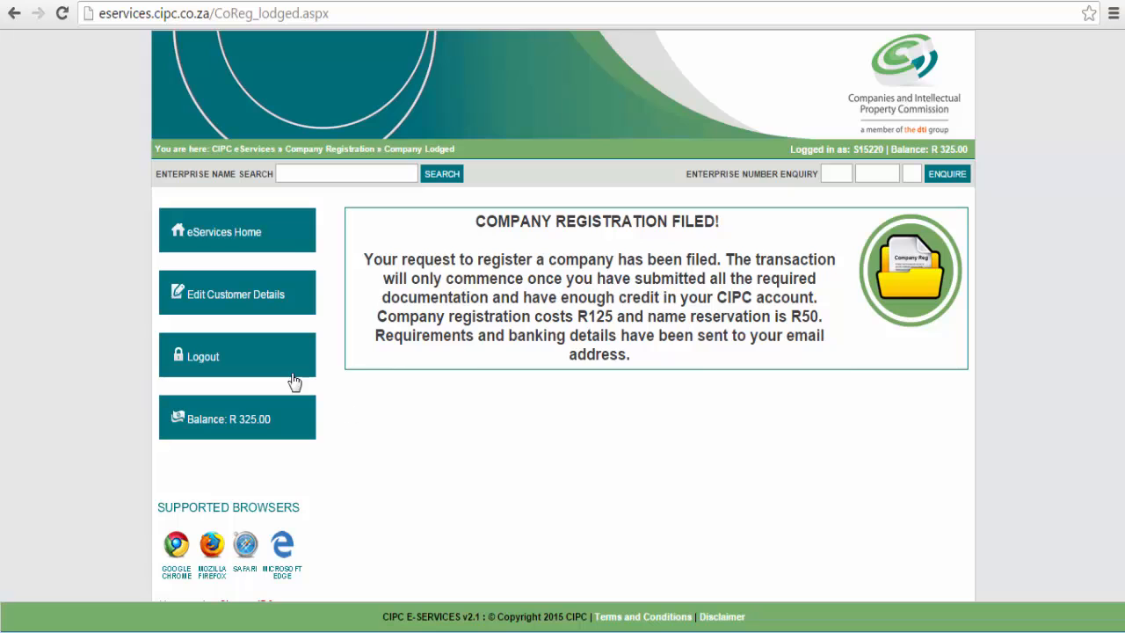
pyautogui.click(253, 369)
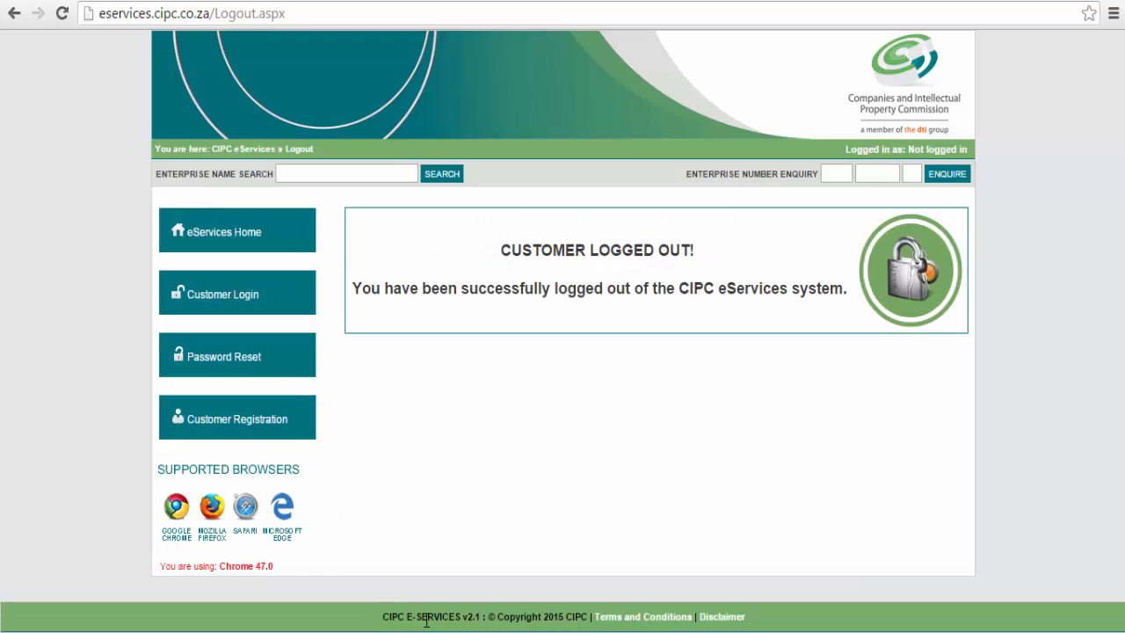